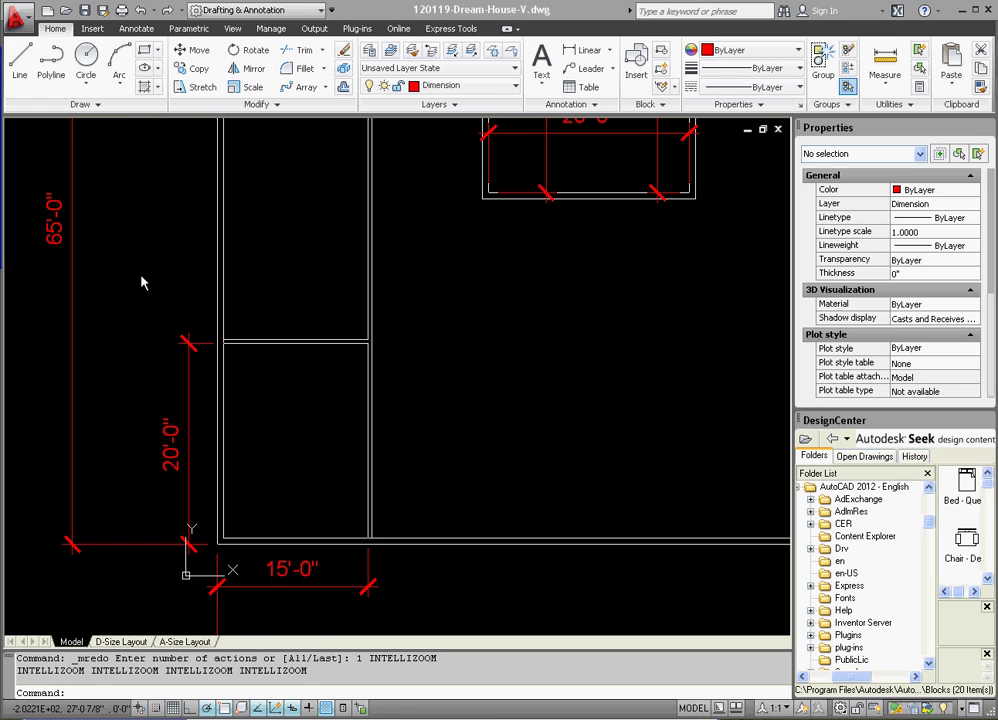
Make A-Walls the current layer and draw a 4' wall stub off the existing wall.
left_click(447, 88)
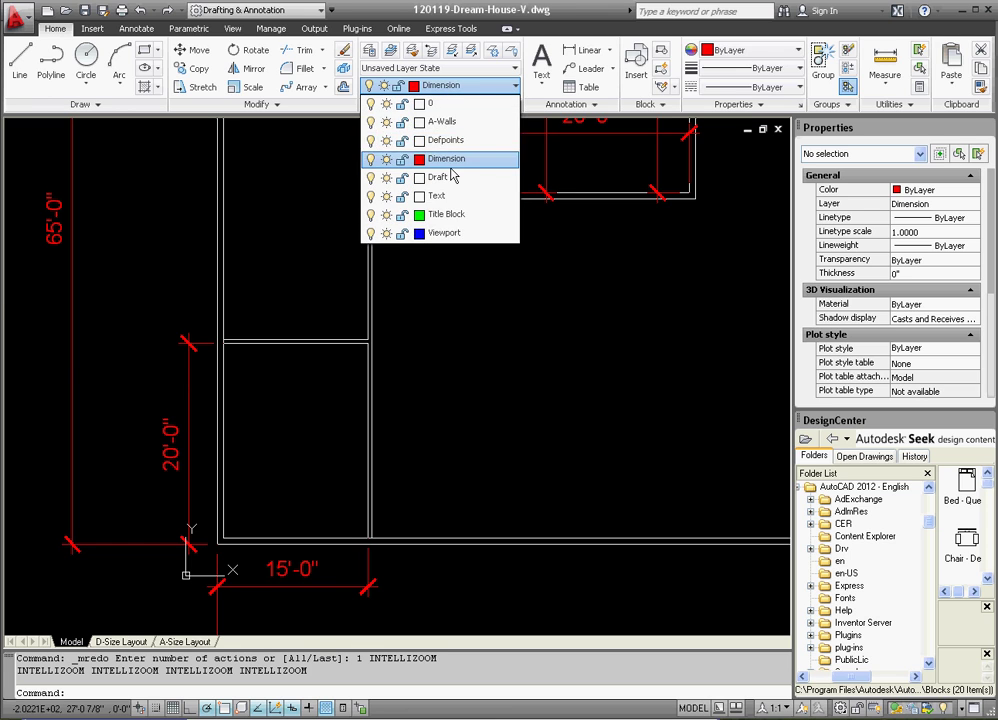
left_click(444, 122)
left_click(19, 62)
scroll(402, 418, "up", 2)
scroll(341, 403, "up", 1)
scroll(356, 368, "down", 4)
scroll(355, 292, "up", 2)
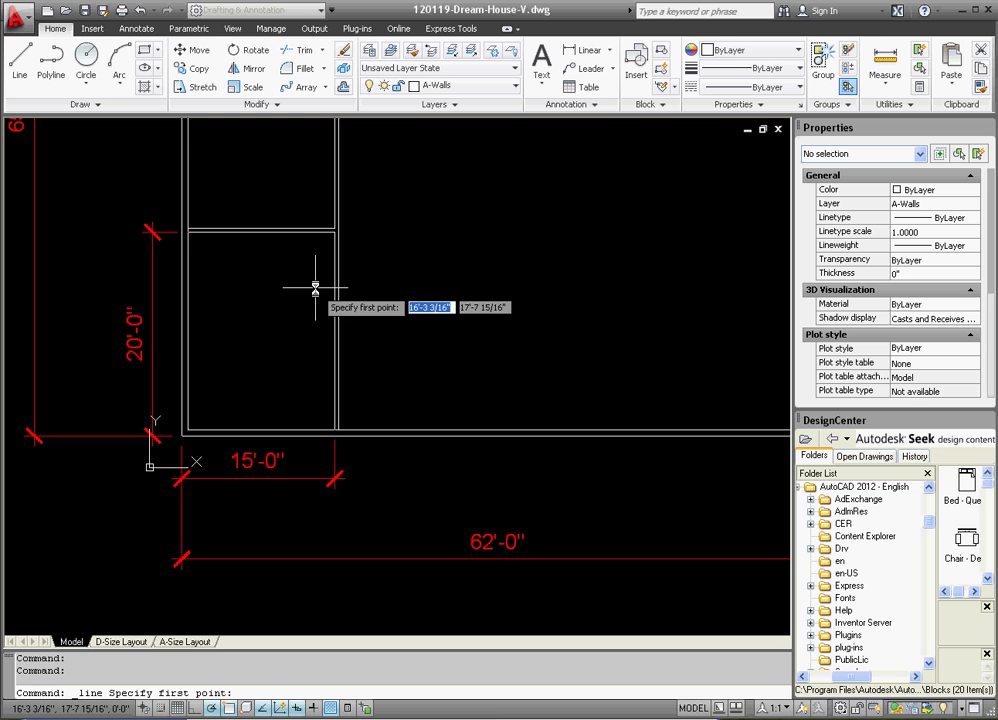
scroll(345, 278, "up", 3)
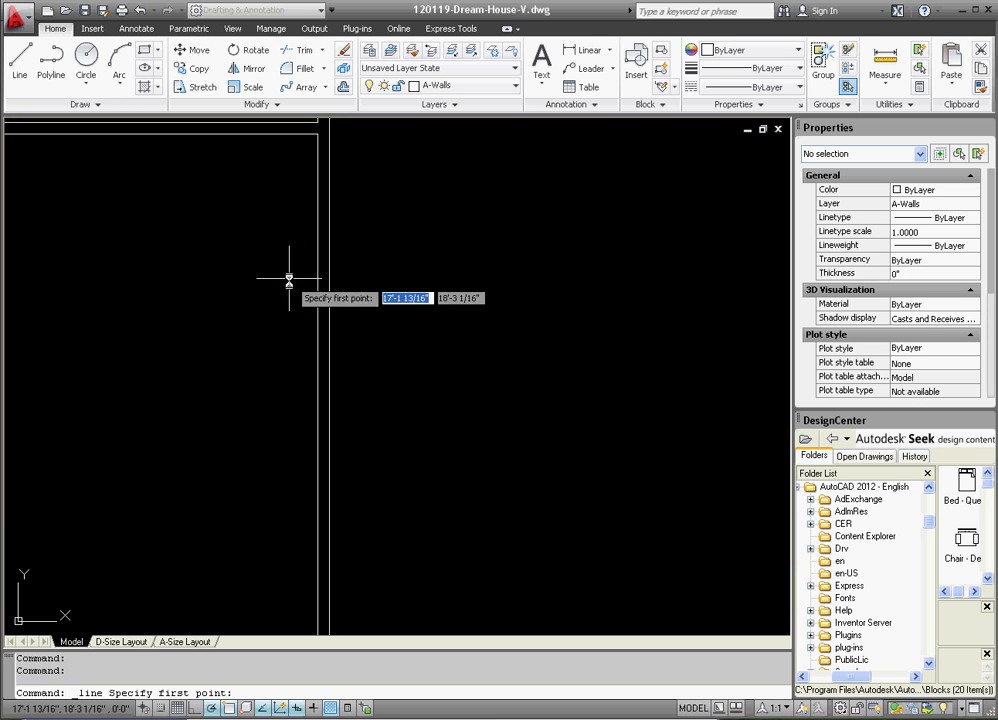
scroll(420, 305, "down", 3)
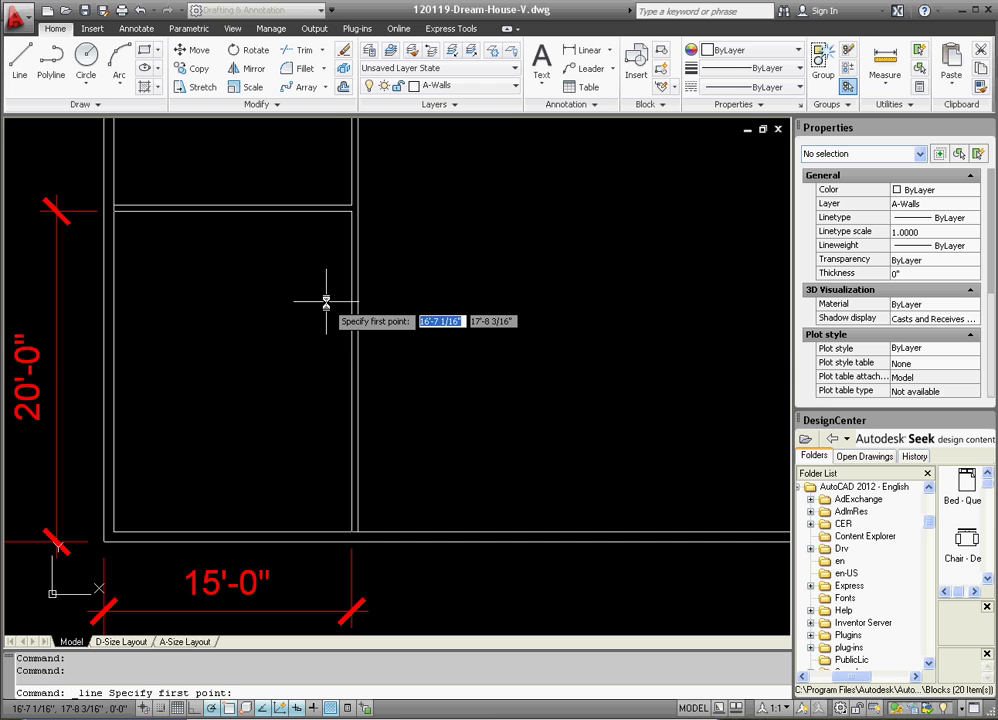
left_click(322, 318)
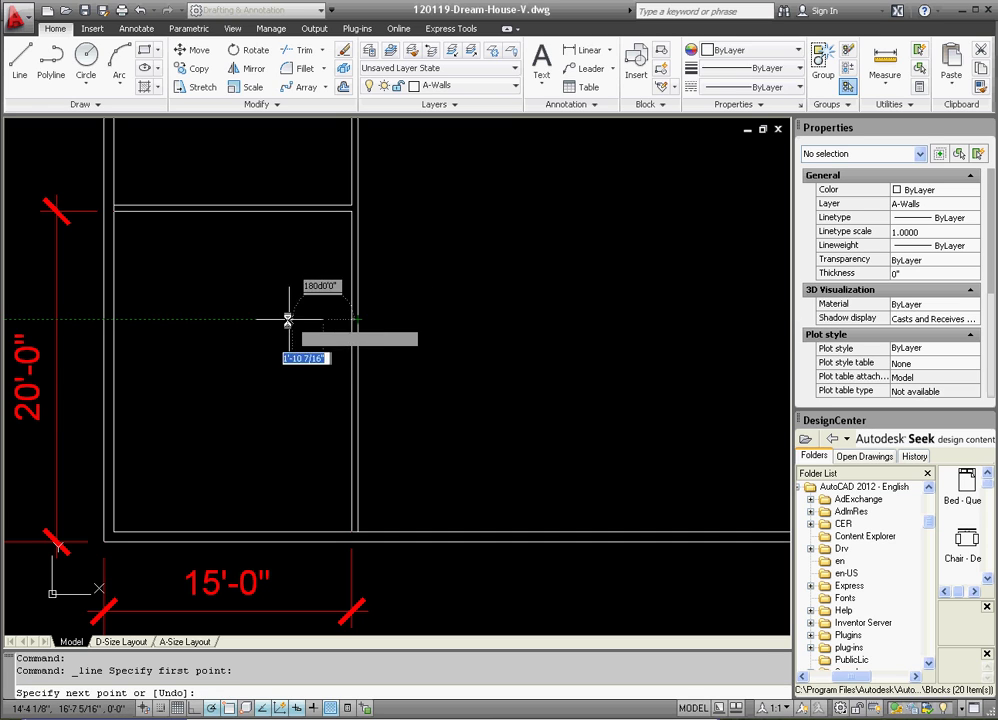
scroll(350, 318, "up", 3)
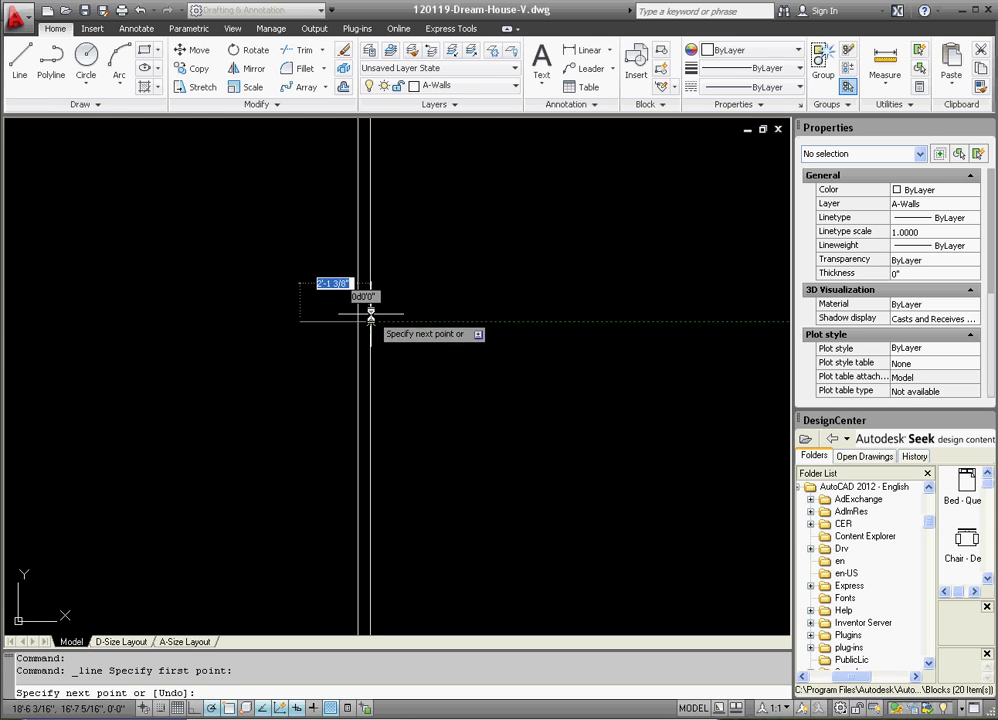
scroll(328, 325, "down", 3)
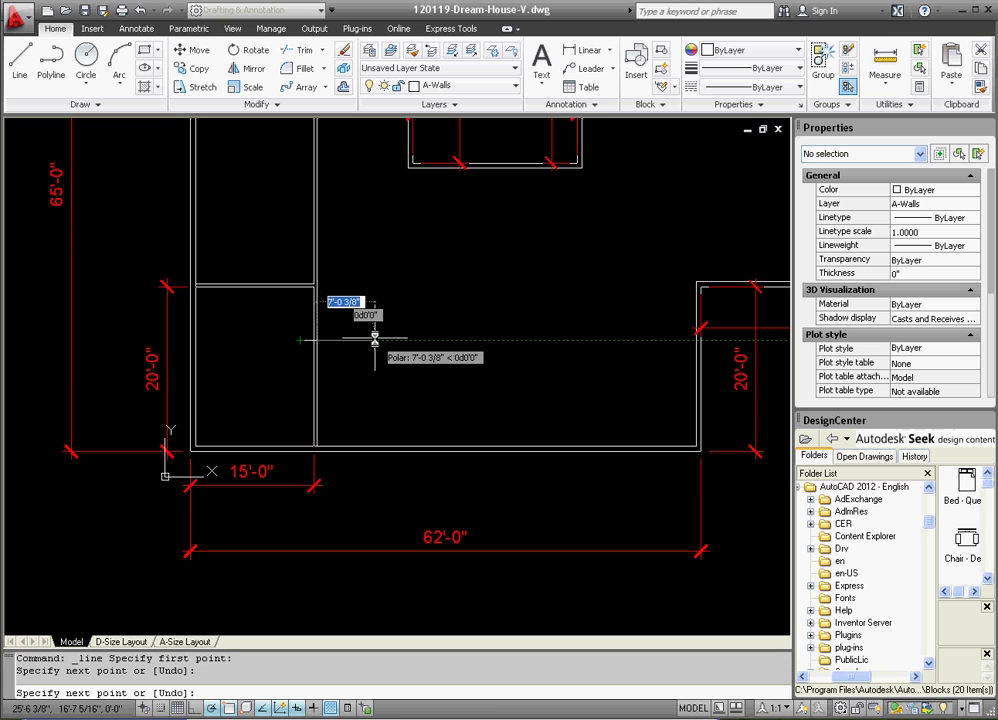
type("4'")
key("Return")
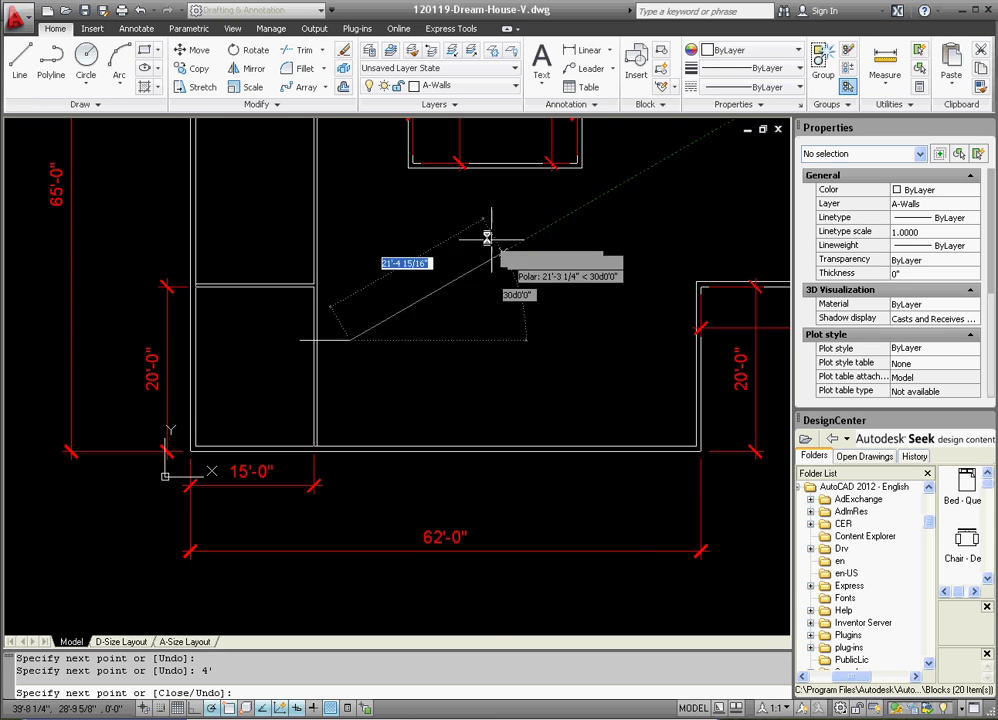
Continue the wall line up, across and down to meet the bottom wall.
scroll(376, 300, "up", 2)
scroll(376, 300, "up", 2)
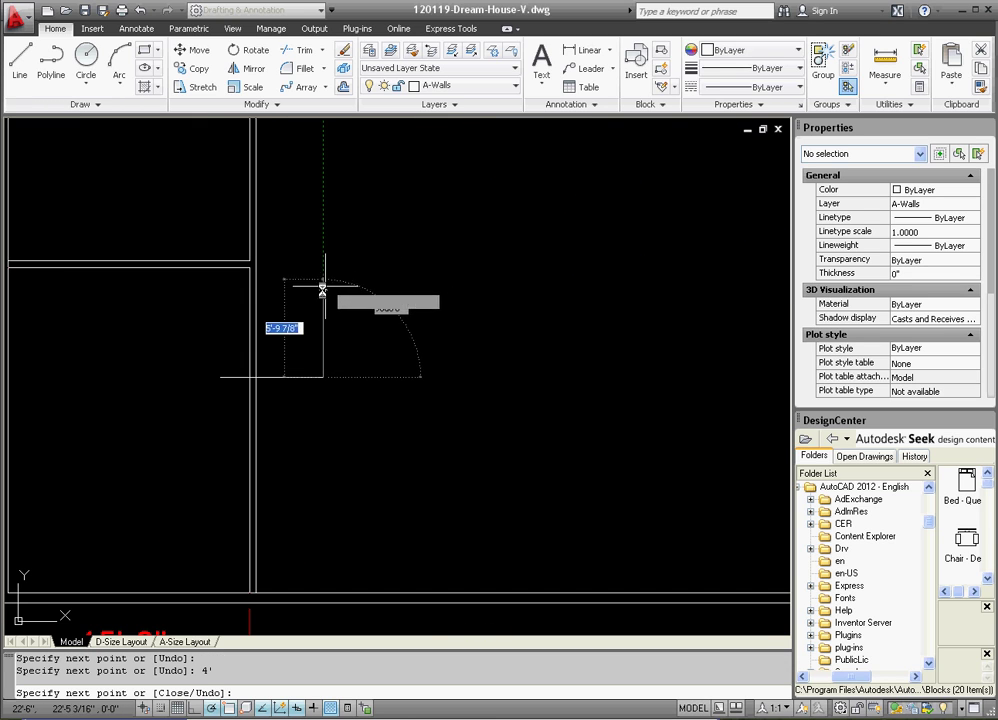
scroll(320, 320, "down", 2)
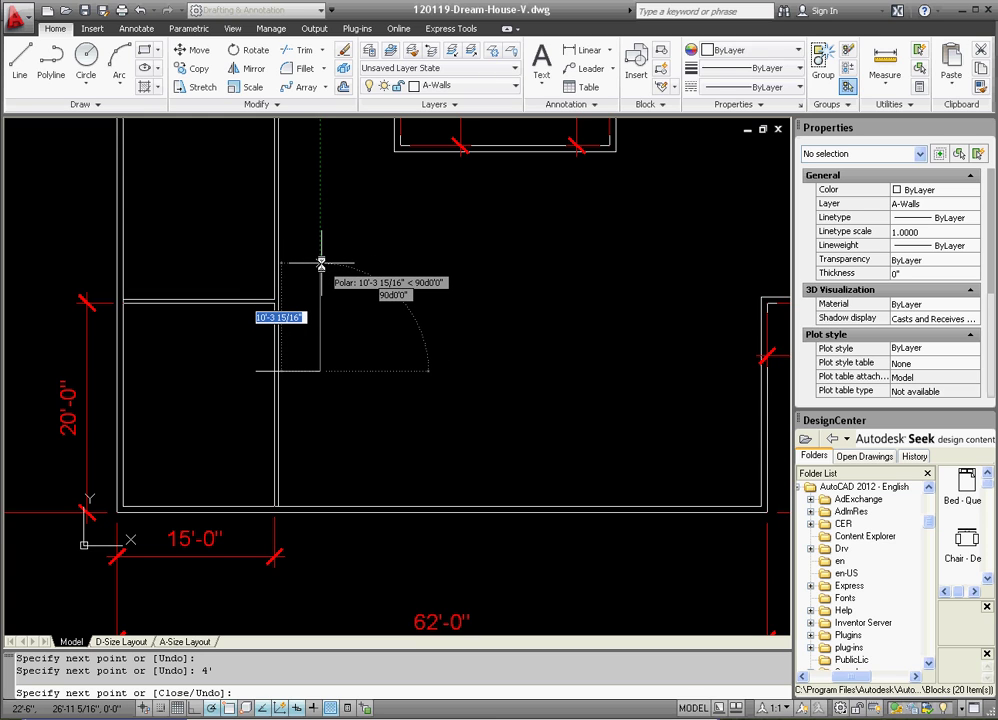
left_click(321, 265)
left_click(478, 265)
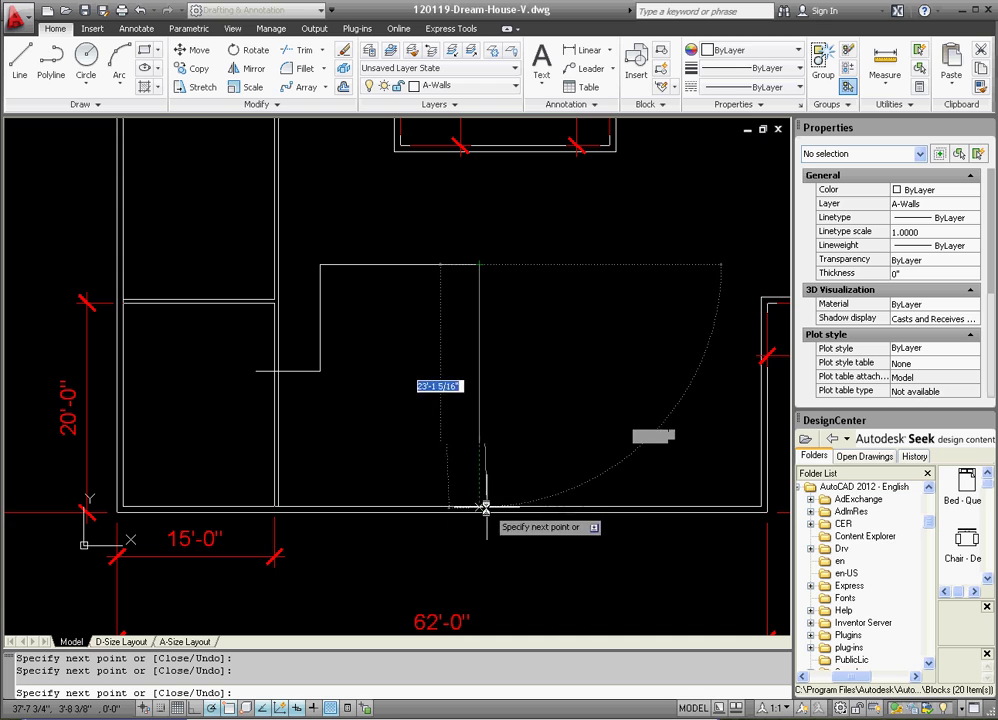
left_click(478, 508)
key("Escape")
key("Escape")
Select the short horizontal stub line to check it, then clear the selection.
scroll(312, 374, "up", 5)
left_click(155, 377)
left_click(138, 325)
key("Escape")
scroll(352, 401, "down", 3)
scroll(346, 340, "up", 4)
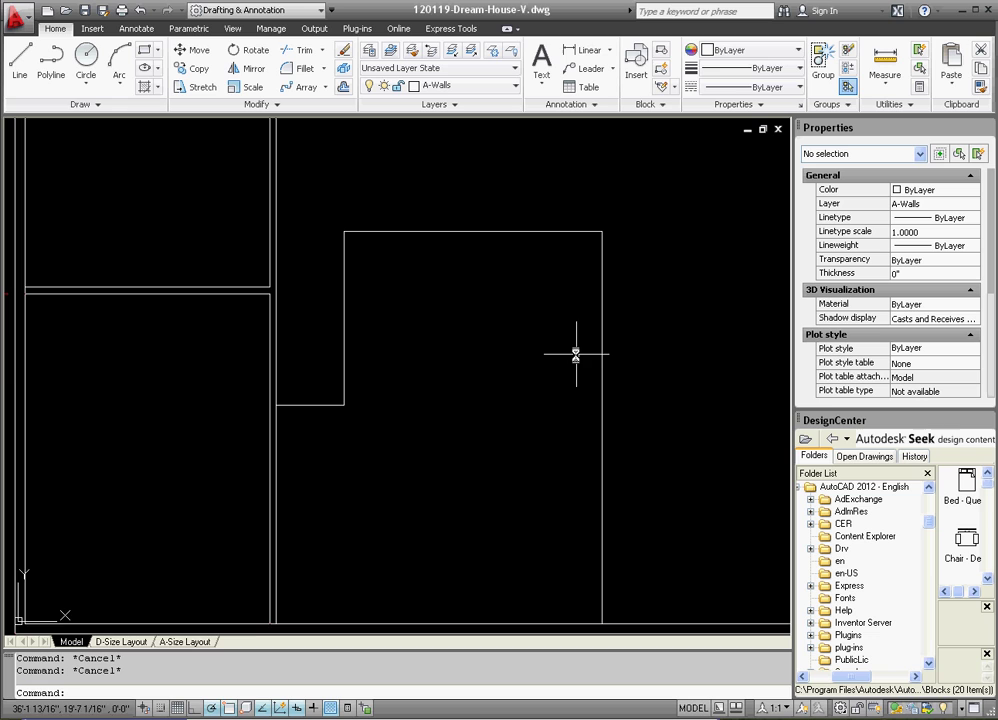
scroll(426, 273, "down", 3)
scroll(392, 339, "up", 3)
left_click(450, 228)
left_click(401, 290)
left_click(372, 282)
left_click(334, 278)
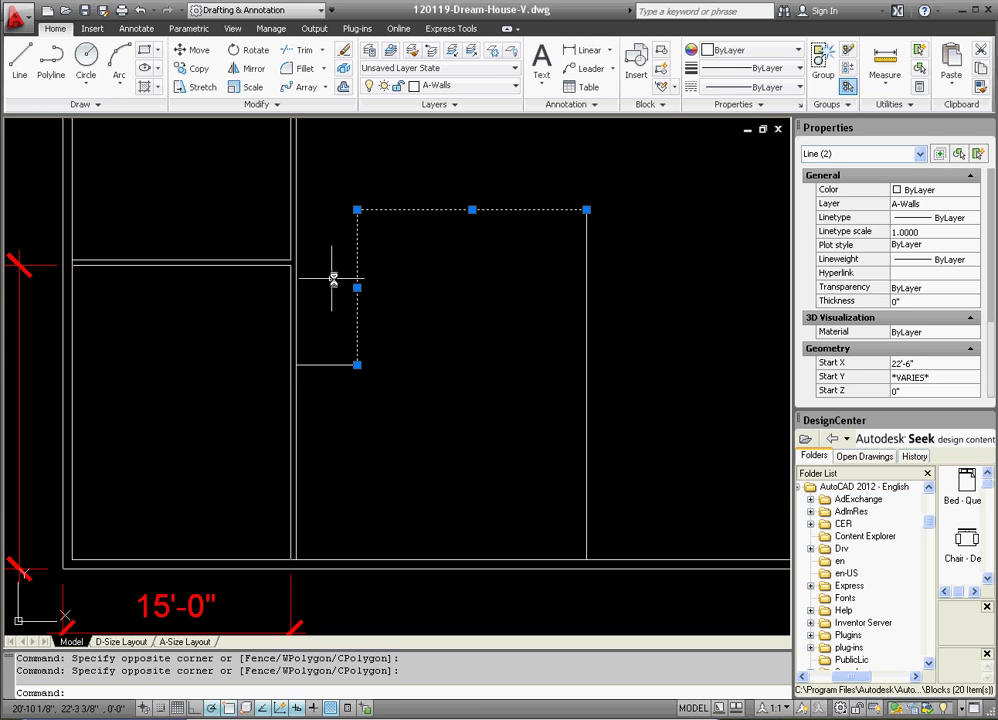
left_click(350, 383)
left_click(324, 343)
key("Escape")
key("Escape")
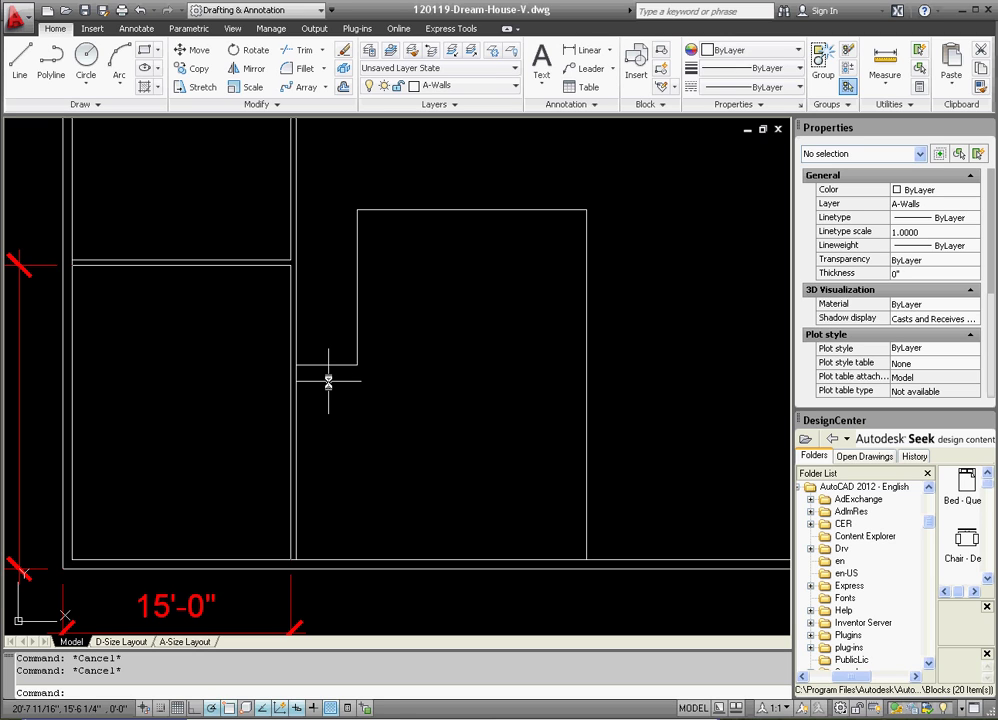
Convert the short stub wall line into a polyline with PEDIT.
left_click(329, 378)
left_click(326, 354)
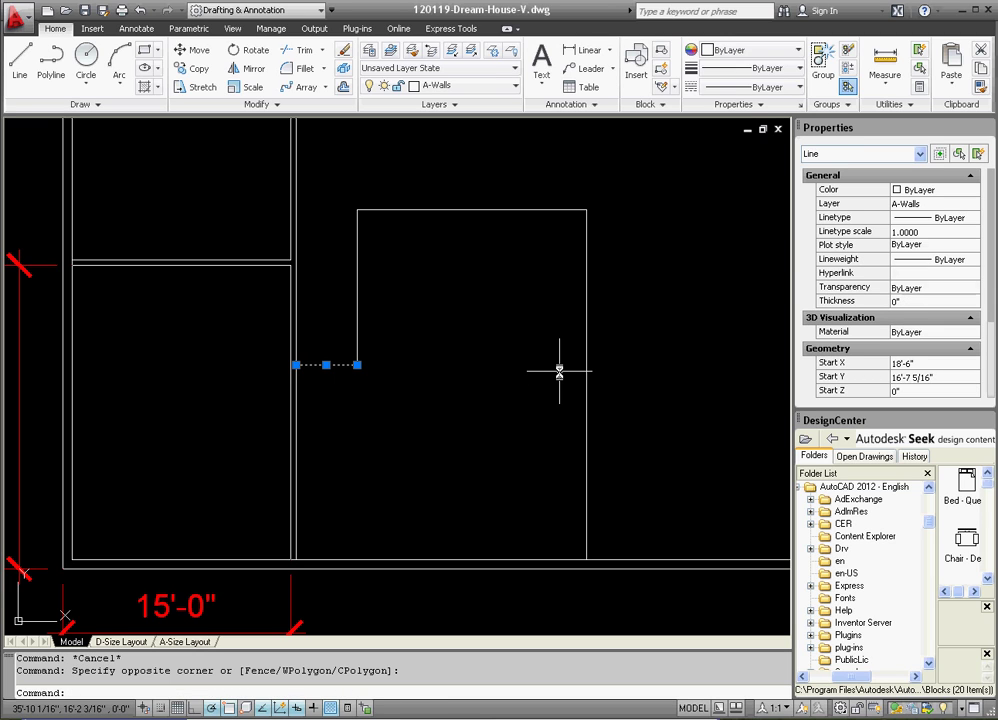
type("PEDIT")
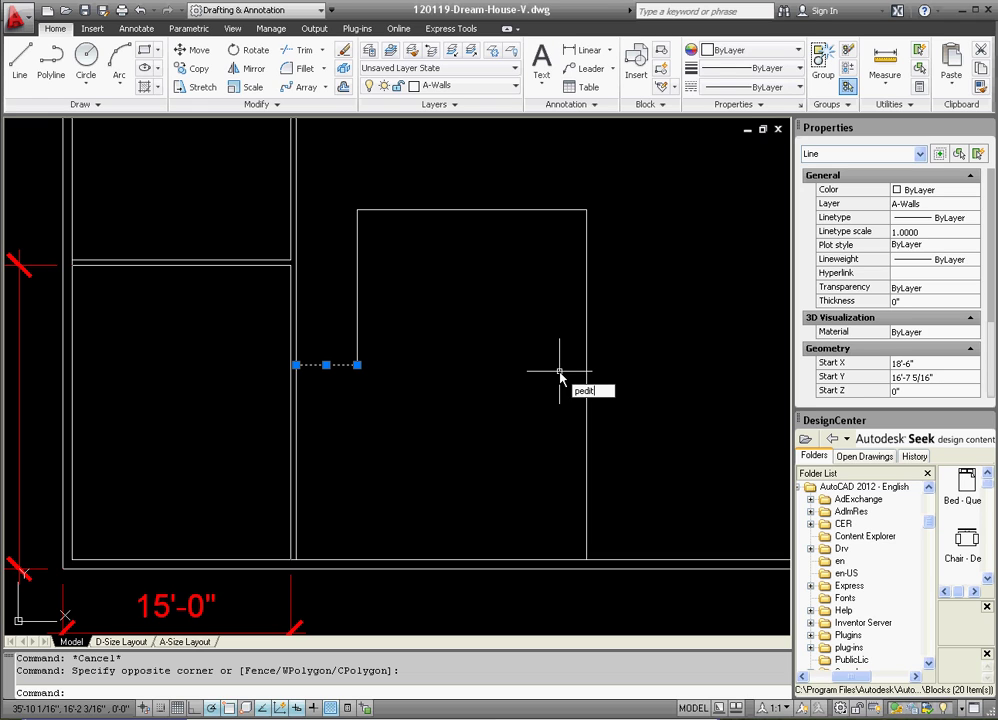
key("Return")
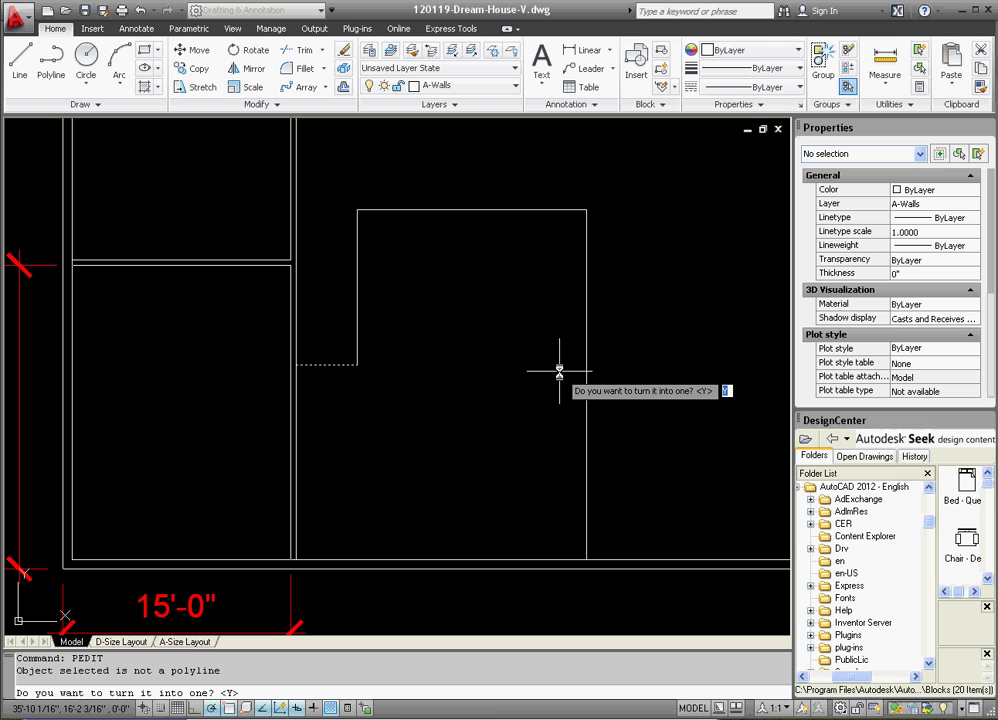
type("y")
key("Return")
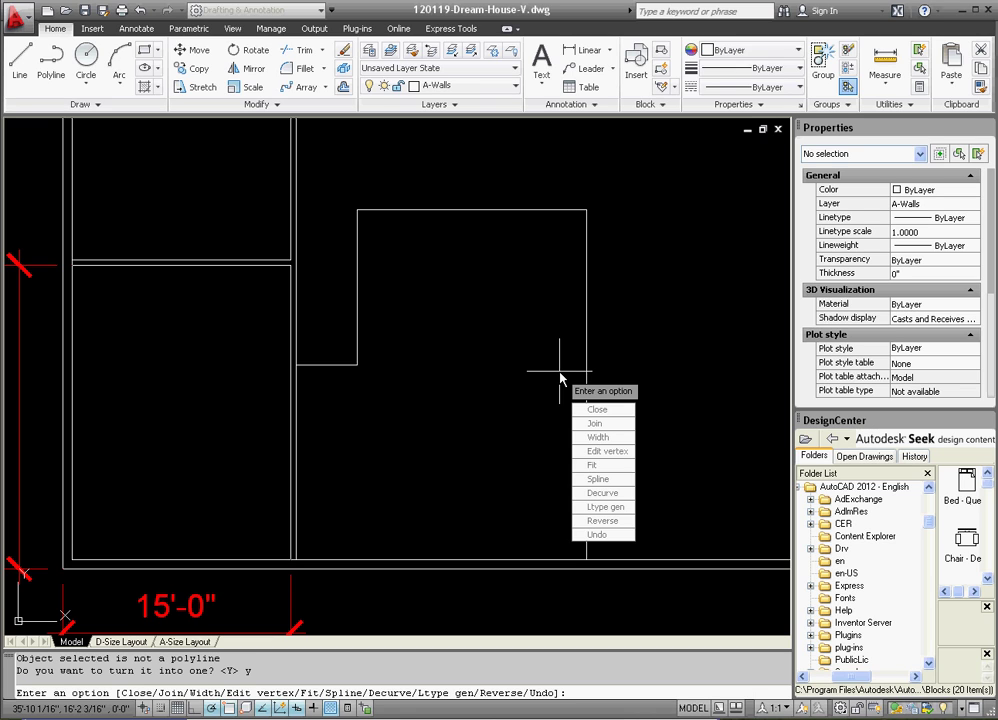
Join the remaining three wall lines onto the stub polyline.
type("j")
key("Return")
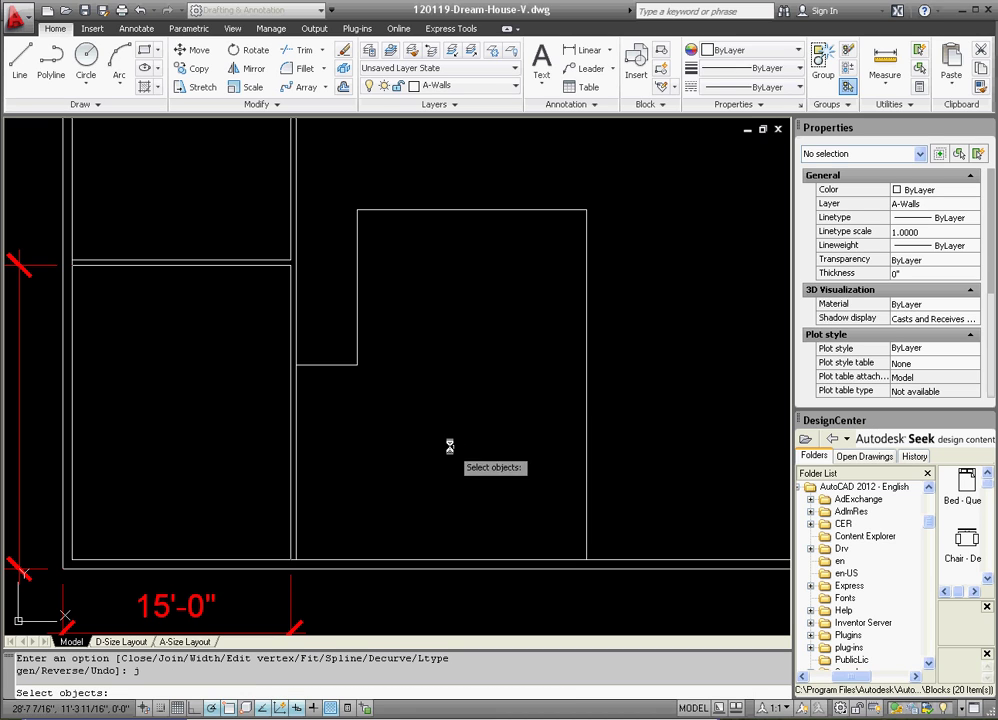
left_click(434, 428)
left_click(327, 330)
left_click(605, 230)
left_click(564, 292)
left_click(610, 330)
left_click(532, 341)
key("Return")
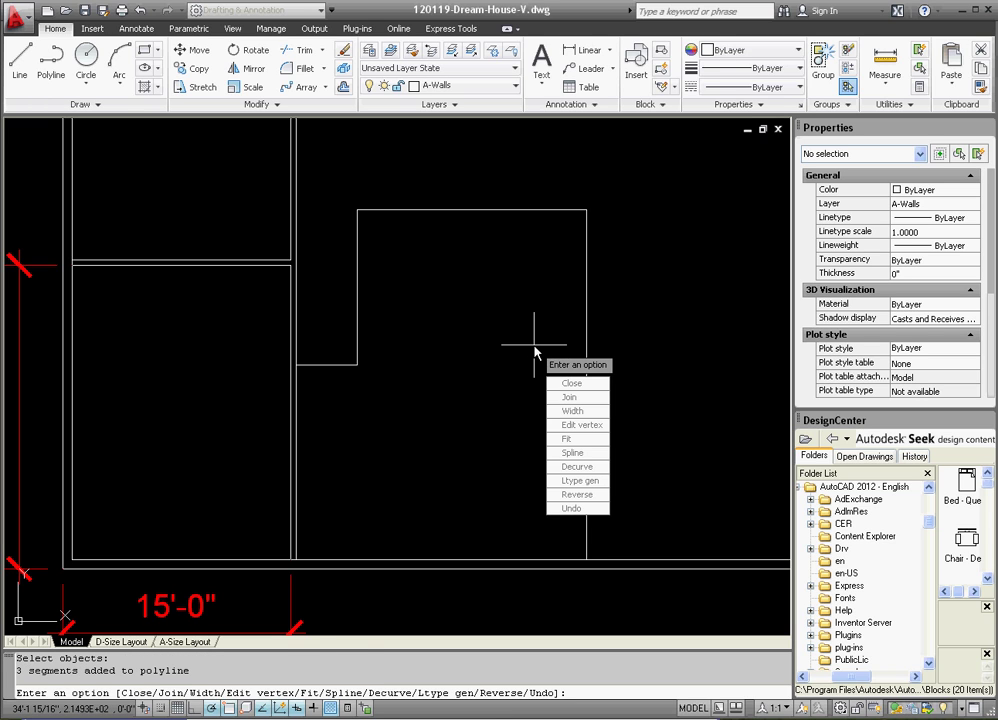
key("Escape")
Select the joined wall polyline to verify it, then deselect it.
left_click(400, 370)
left_click(374, 372)
left_click(366, 336)
left_click(352, 322)
left_click(350, 320)
left_click(348, 300)
key("Escape")
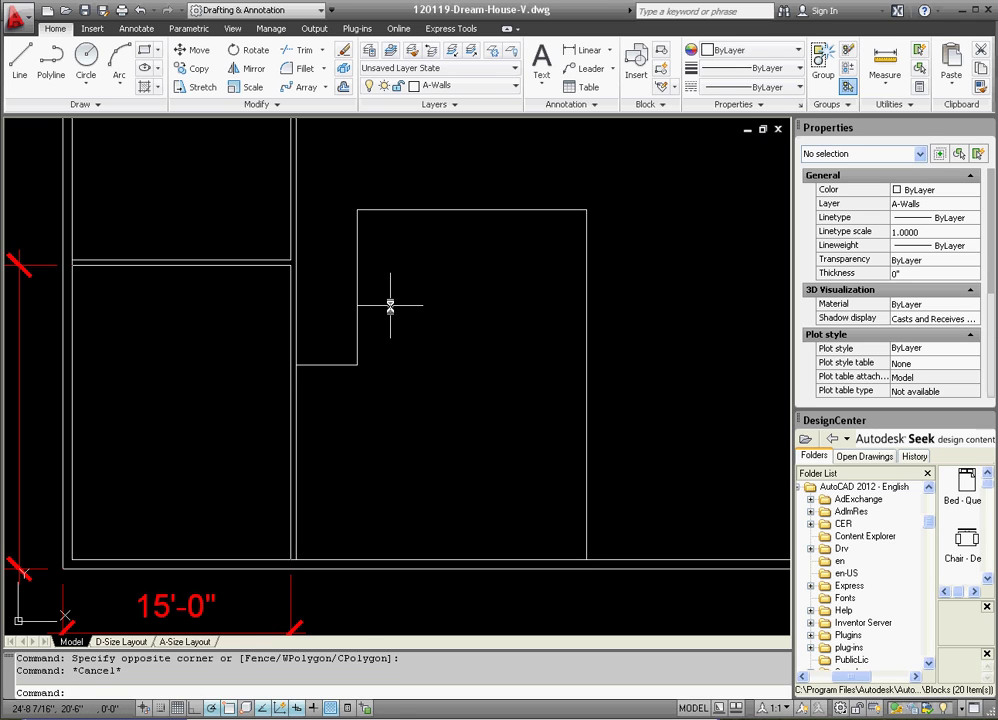
Offset the wall polyline 0'-4 1/2" inward, then select both wall polylines.
left_click(344, 87)
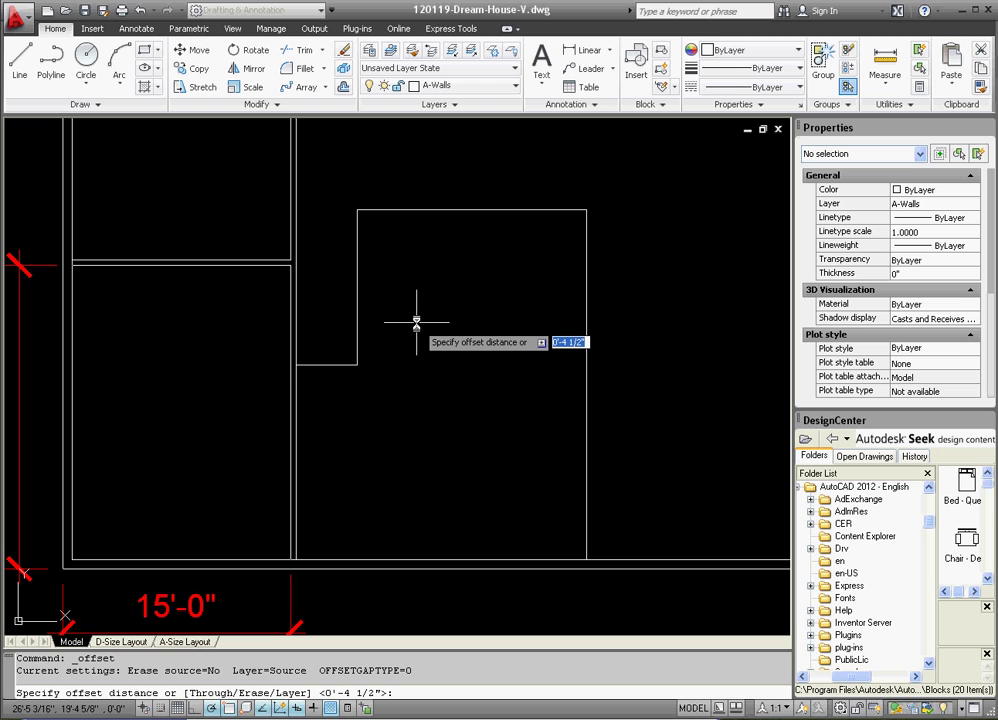
key("Return")
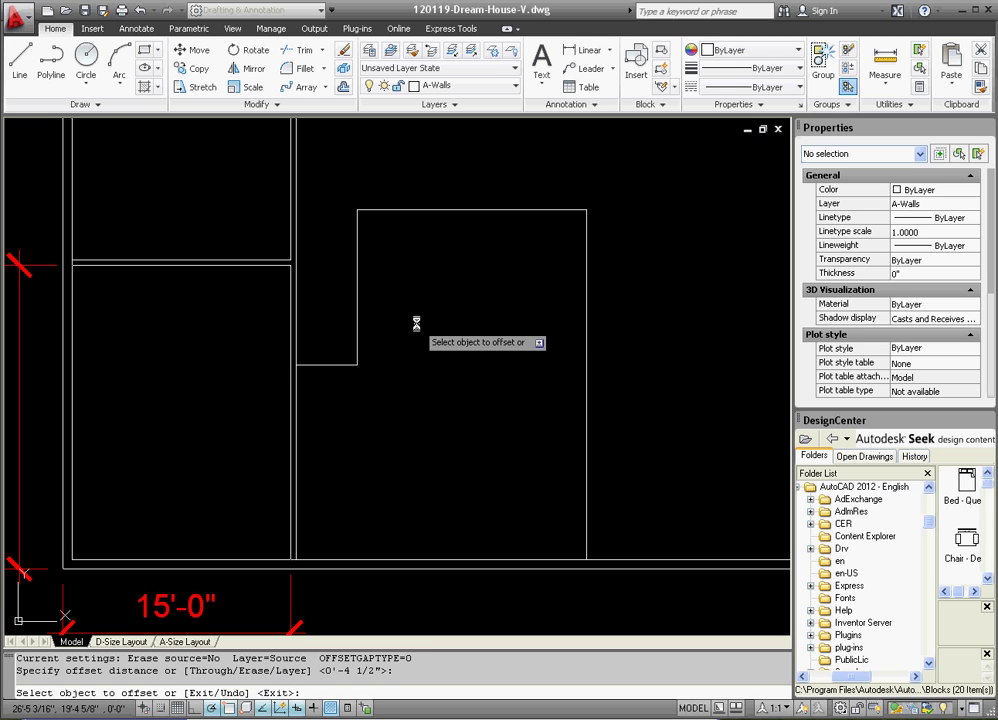
left_click(326, 368)
left_click(332, 385)
key("Escape")
key("Escape")
left_click(635, 322)
left_click(508, 262)
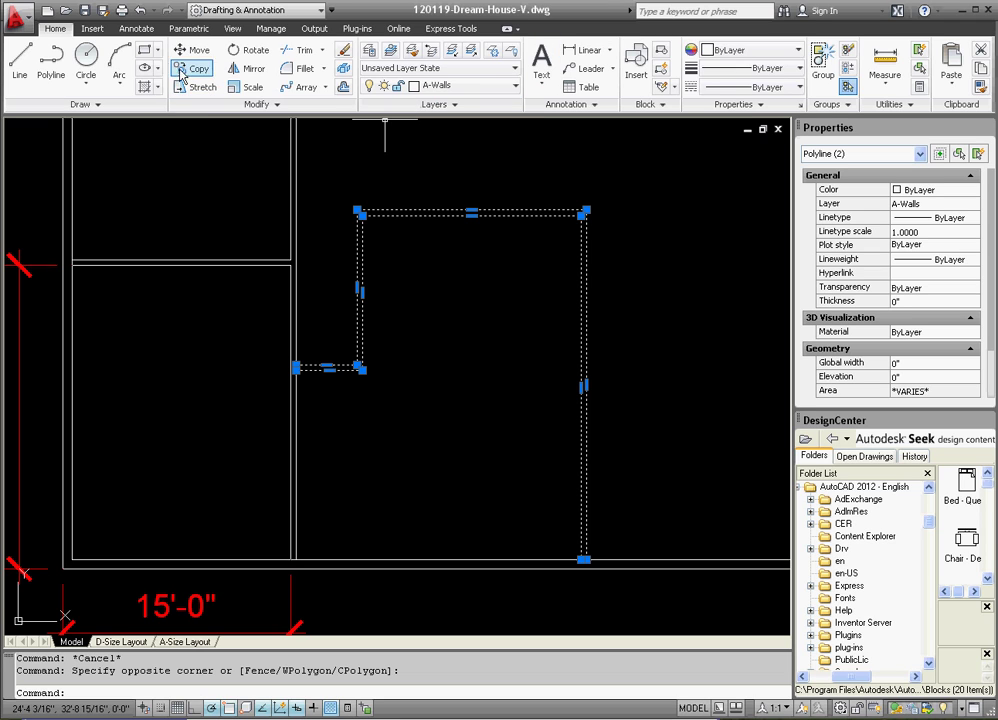
Explode both wall polylines back into lines, then begin a linear dimension.
left_click(346, 74)
key("Escape")
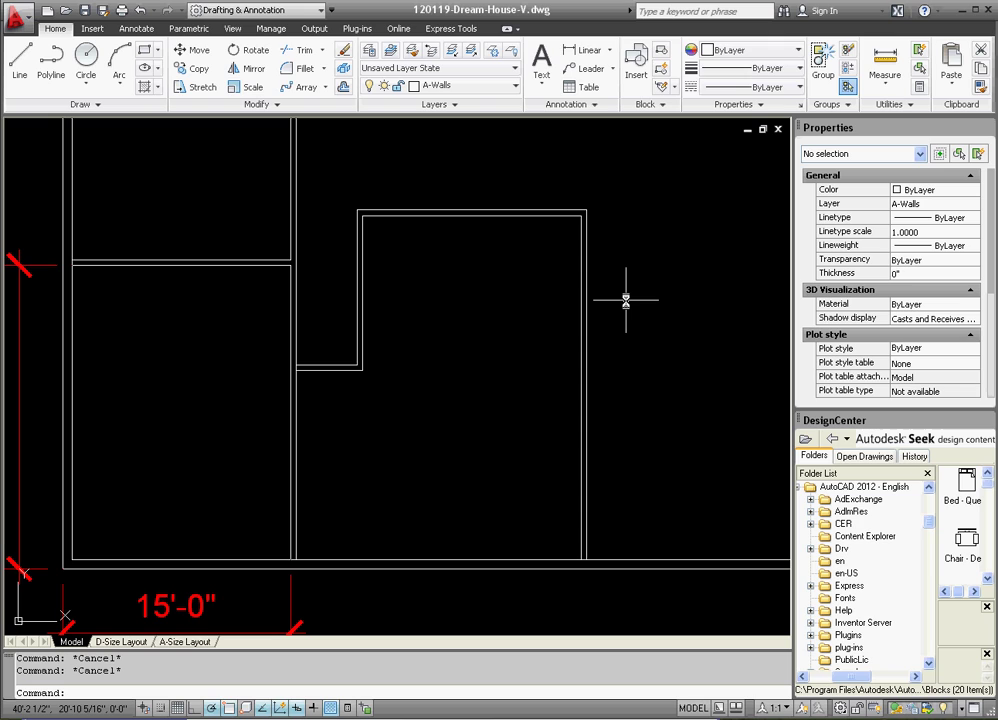
left_click(583, 49)
scroll(443, 274, "down", 5)
scroll(443, 316, "up", 5)
scroll(377, 400, "down", 4)
scroll(303, 390, "up", 4)
Dimension the lower-left corner to the inner wall corner (34'-1 3/4") above the 62'-0" line.
left_click(291, 344)
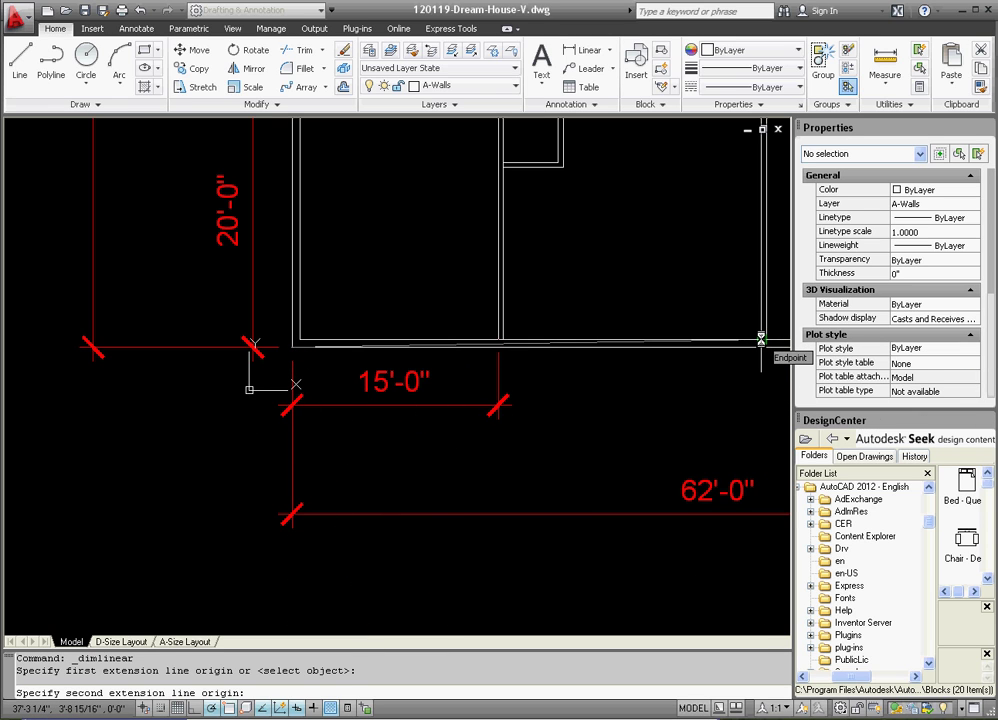
left_click(761, 341)
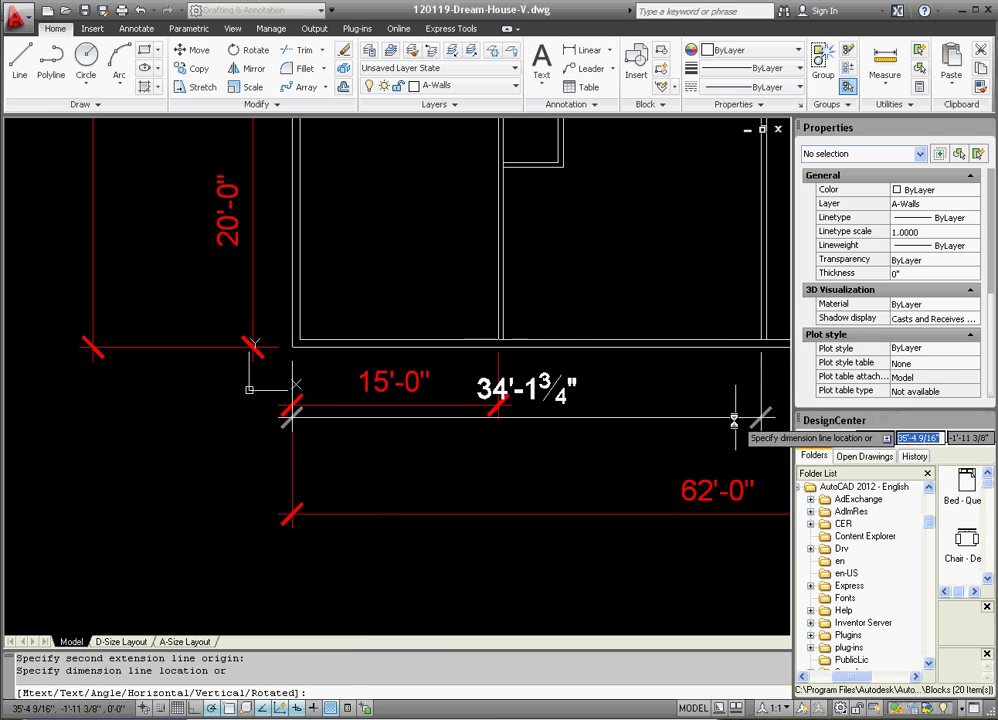
left_click(548, 463)
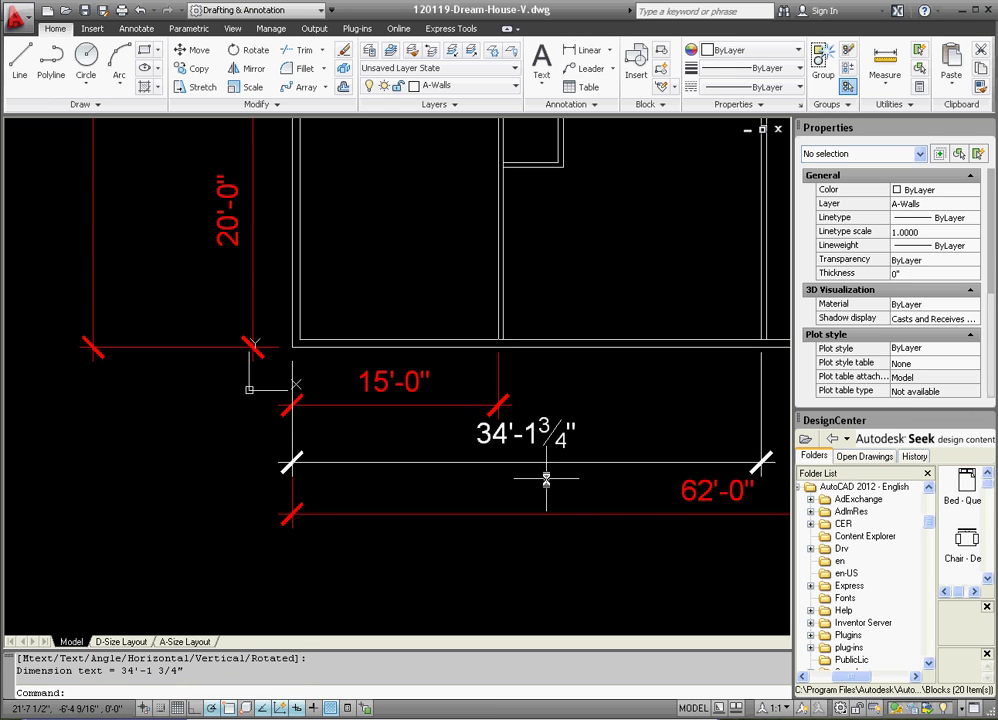
key("Escape")
key("Escape")
scroll(508, 535, "down", 1)
Select the 62'-0" dimension and try repositioning it, then cancel.
left_click(435, 430)
left_click(393, 437)
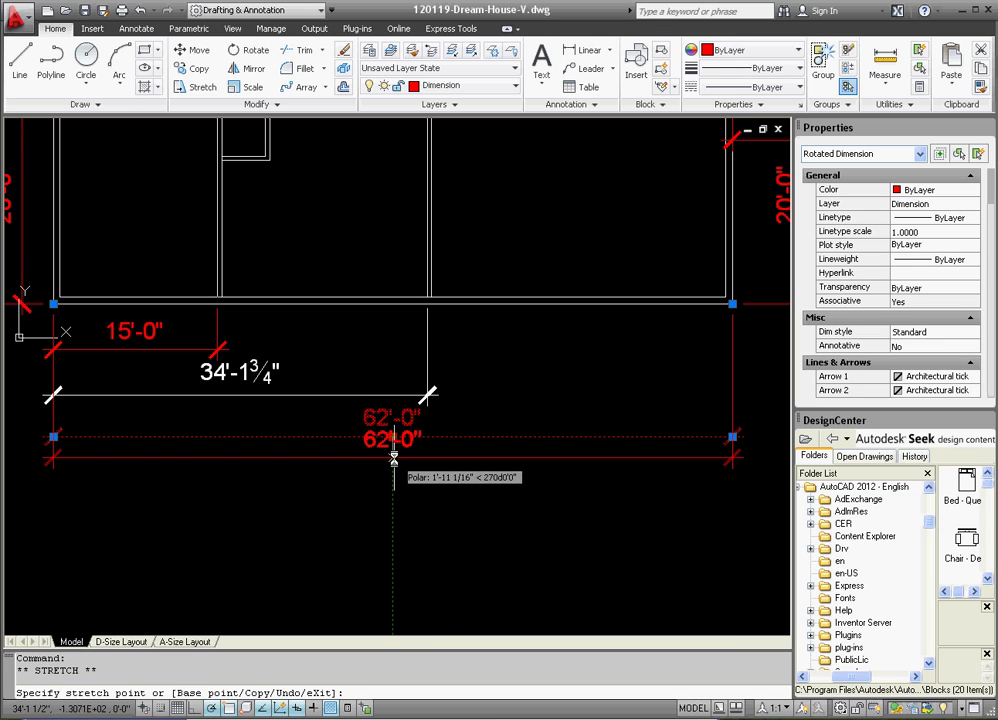
key("Escape")
key("Escape")
scroll(262, 437, "down", 2)
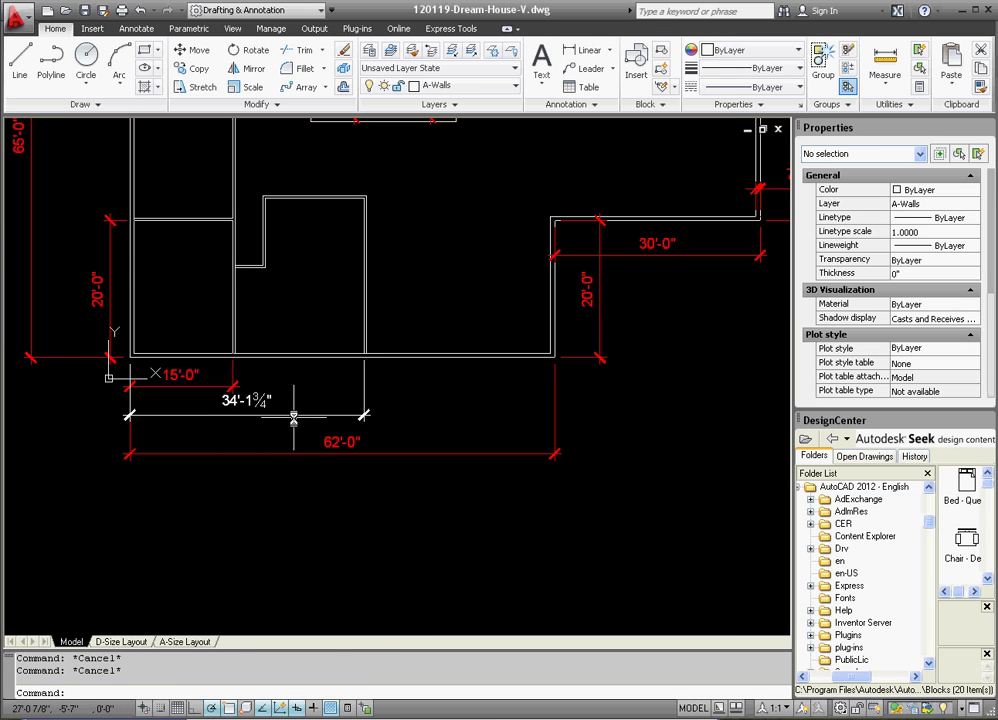
scroll(295, 419, "up", 1)
scroll(363, 368, "down", 3)
scroll(375, 338, "up", 2)
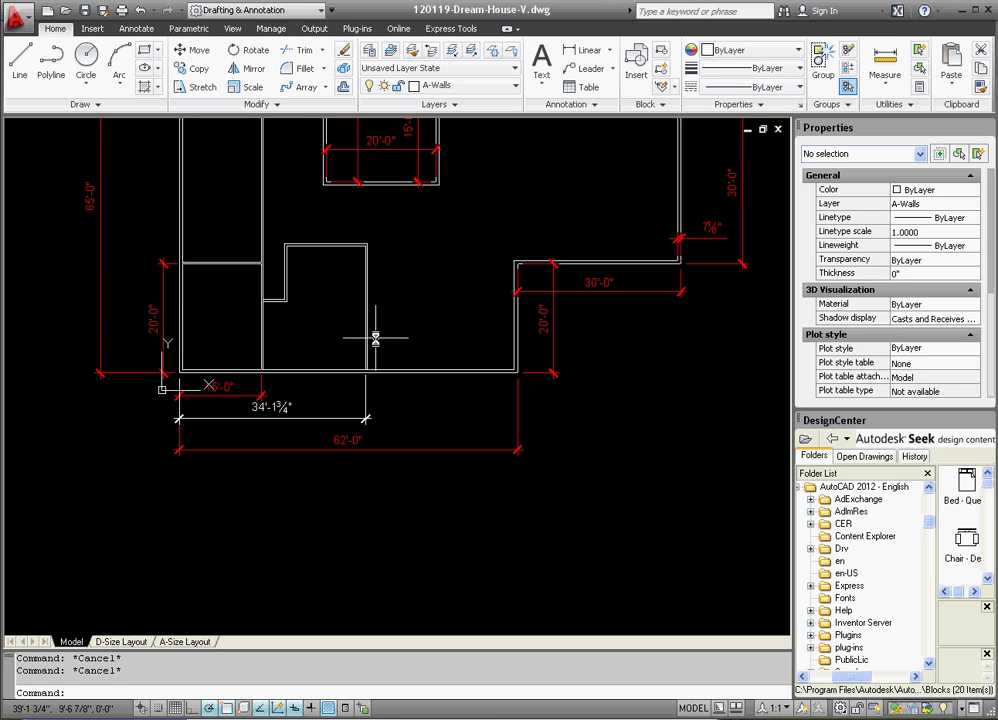
Stretch the inner wall end by 0.75" with a crossing window so it measures 34'-1".
left_click(192, 87)
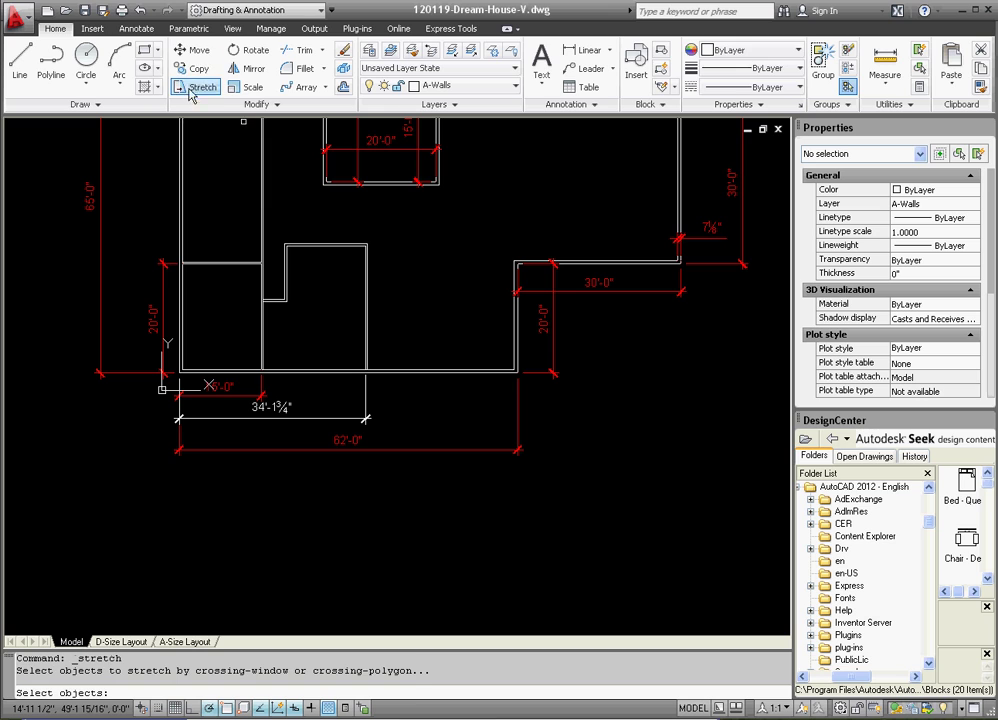
left_click(396, 400)
left_click(334, 222)
key("Return")
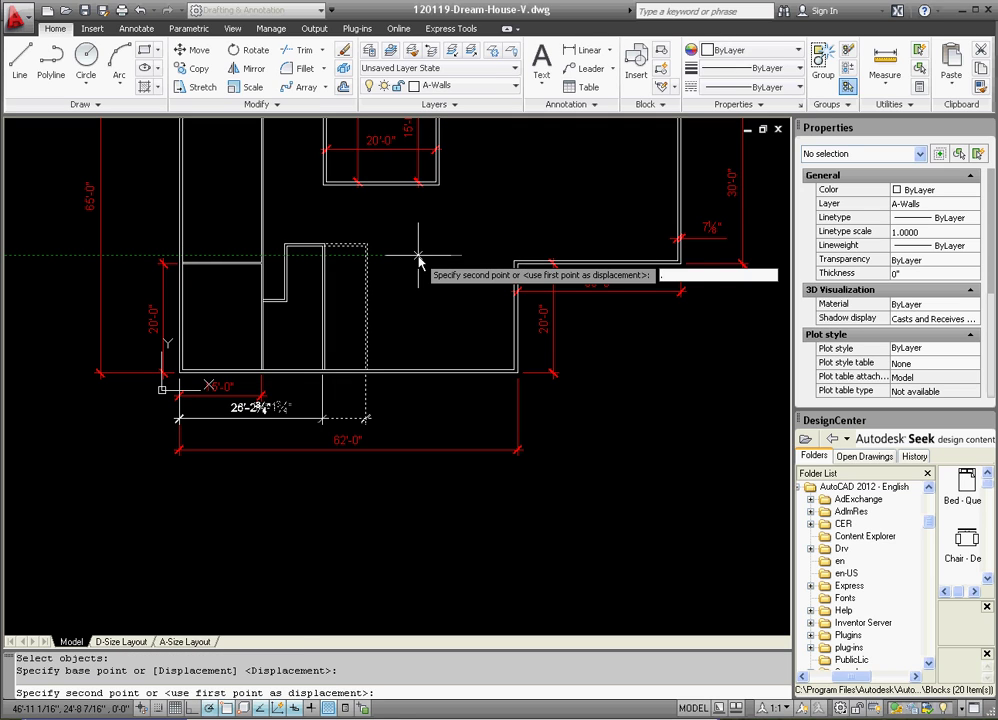
type("75")
key("Return")
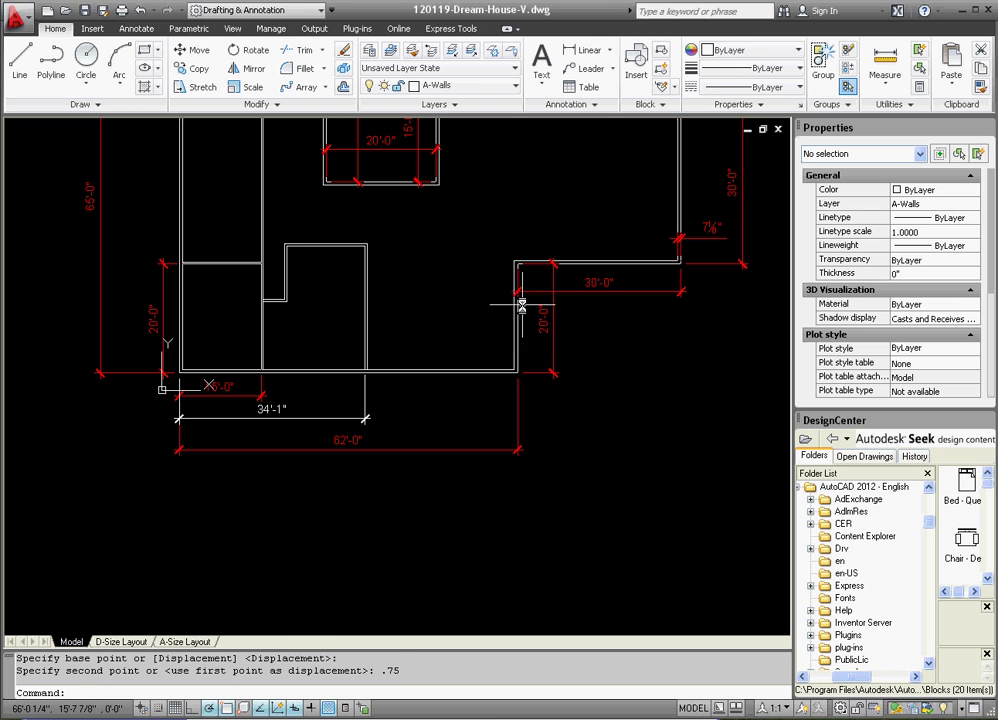
key("Escape")
key("Escape")
Match the 34'-1" dimension's properties to the red 62'-0" Dimension-layer dimension.
left_click(981, 87)
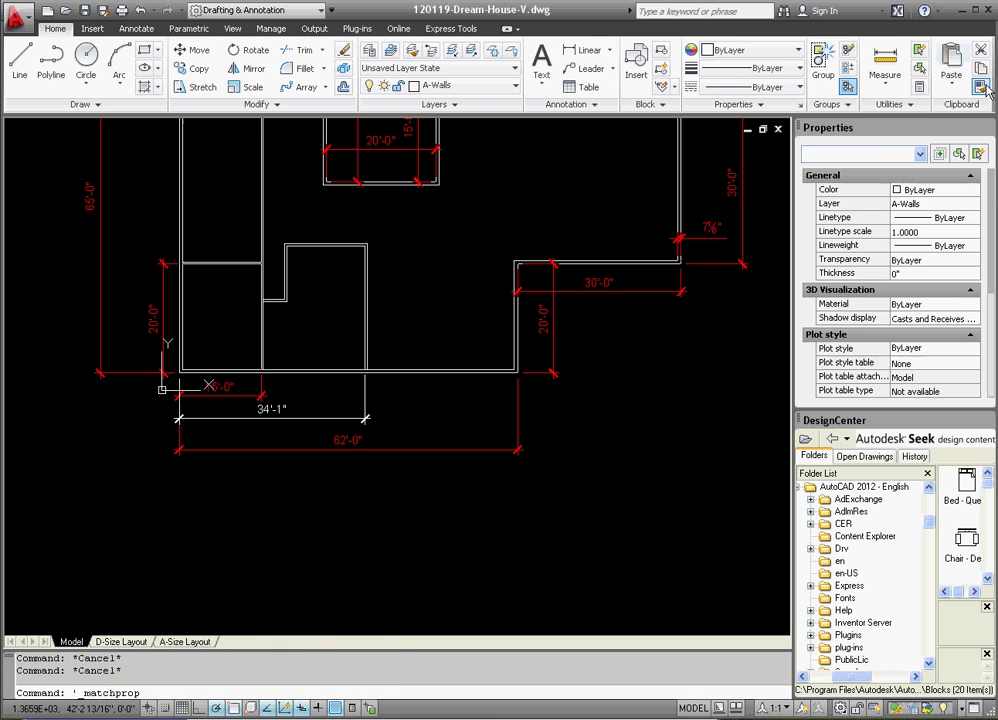
left_click(397, 452)
left_click(361, 426)
left_click(334, 383)
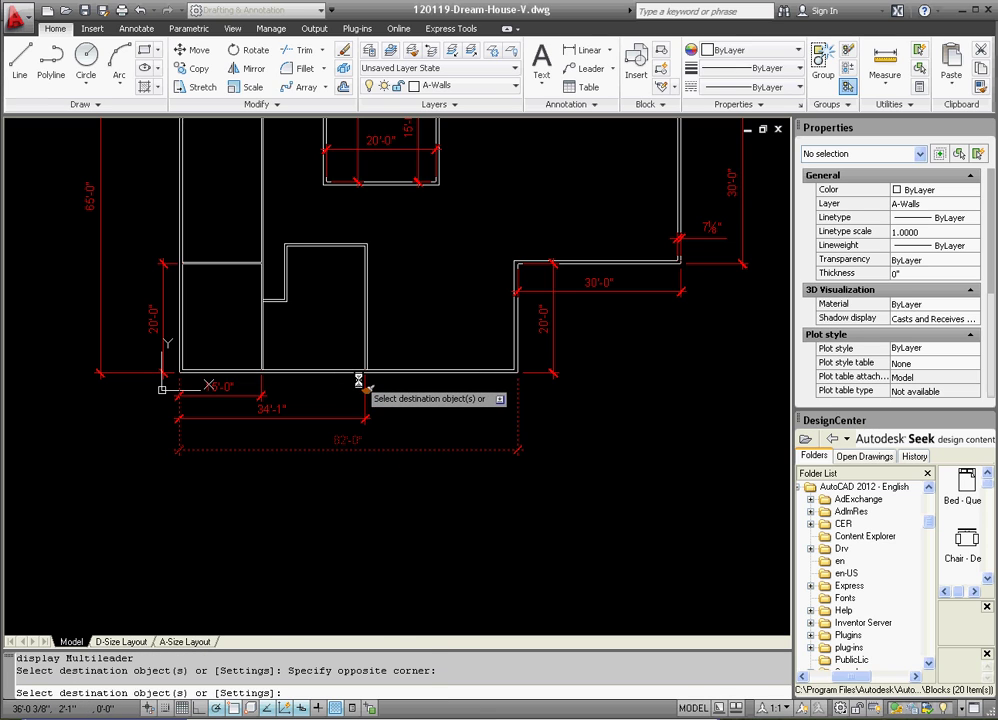
key("Escape")
key("Escape")
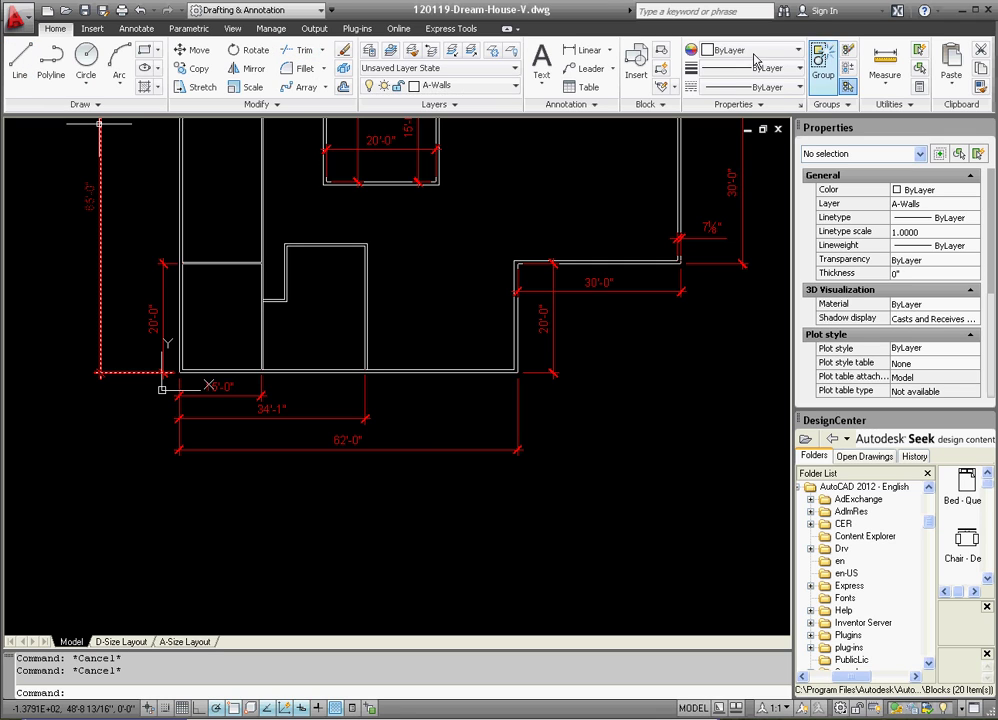
Dimension vertically from the lower-left corner to the room's top corner (23'-3 3/16"), left of 20'-0".
left_click(573, 50)
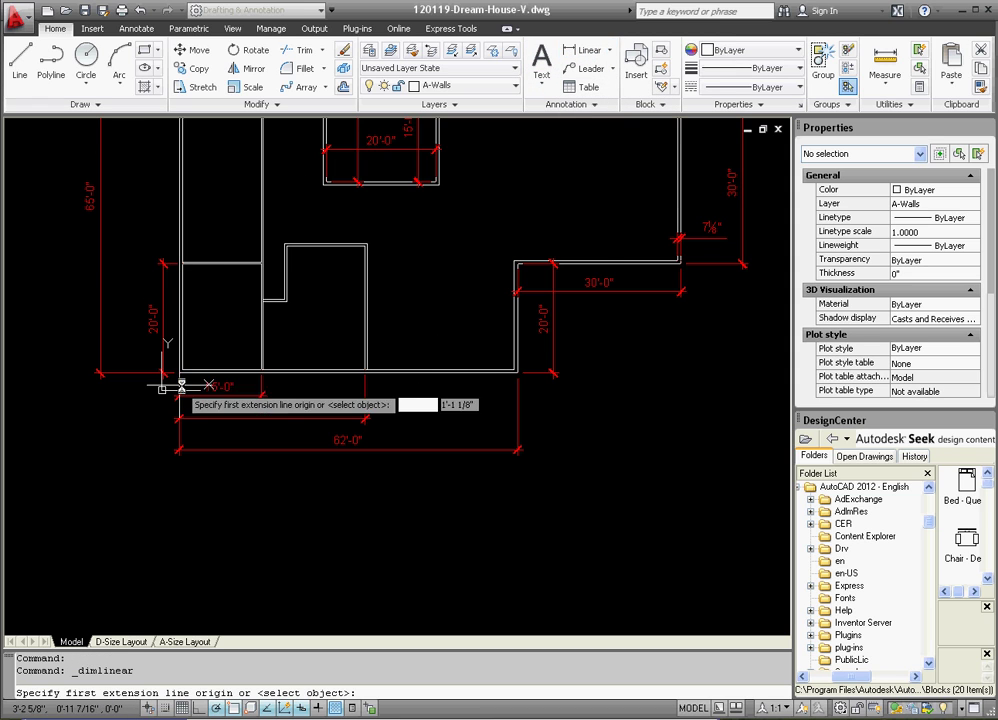
left_click(178, 371)
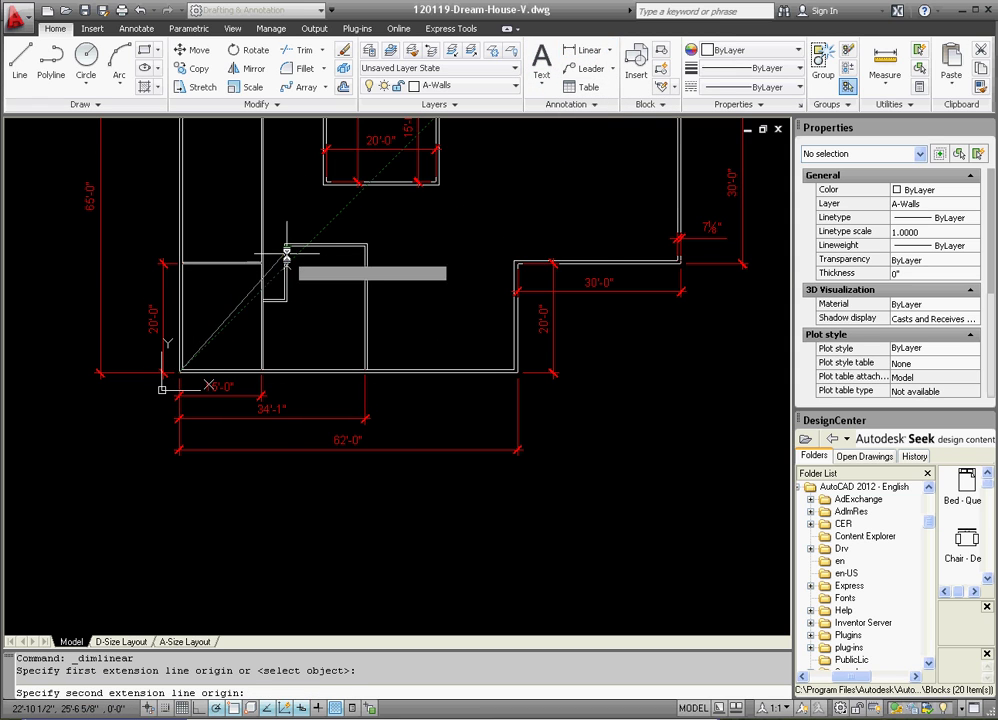
scroll(288, 246, "up", 2)
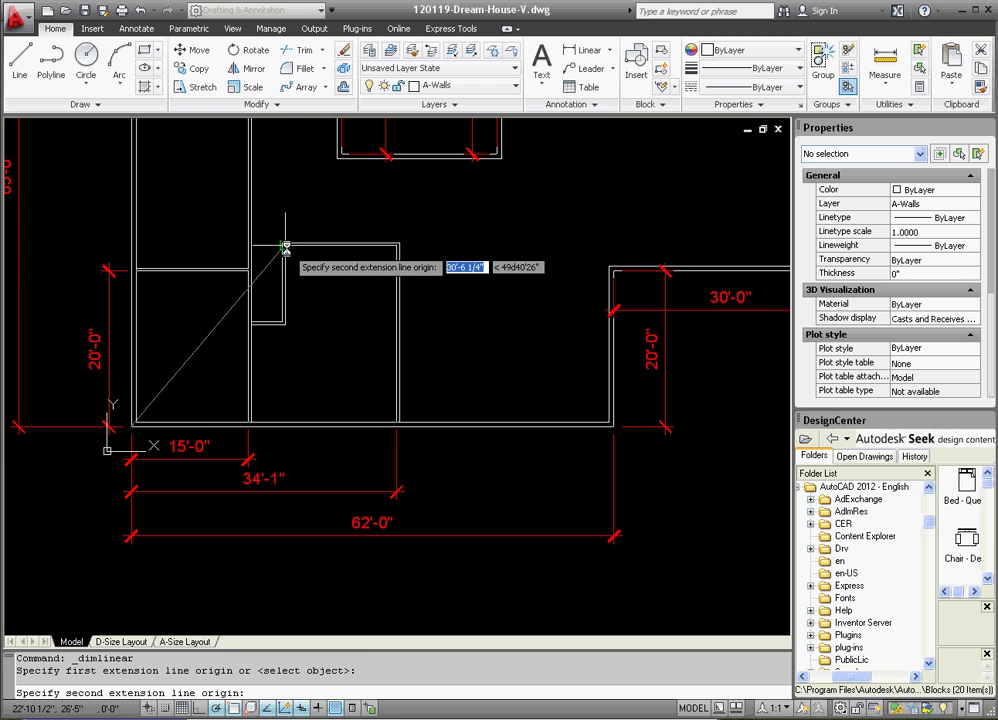
left_click(285, 250)
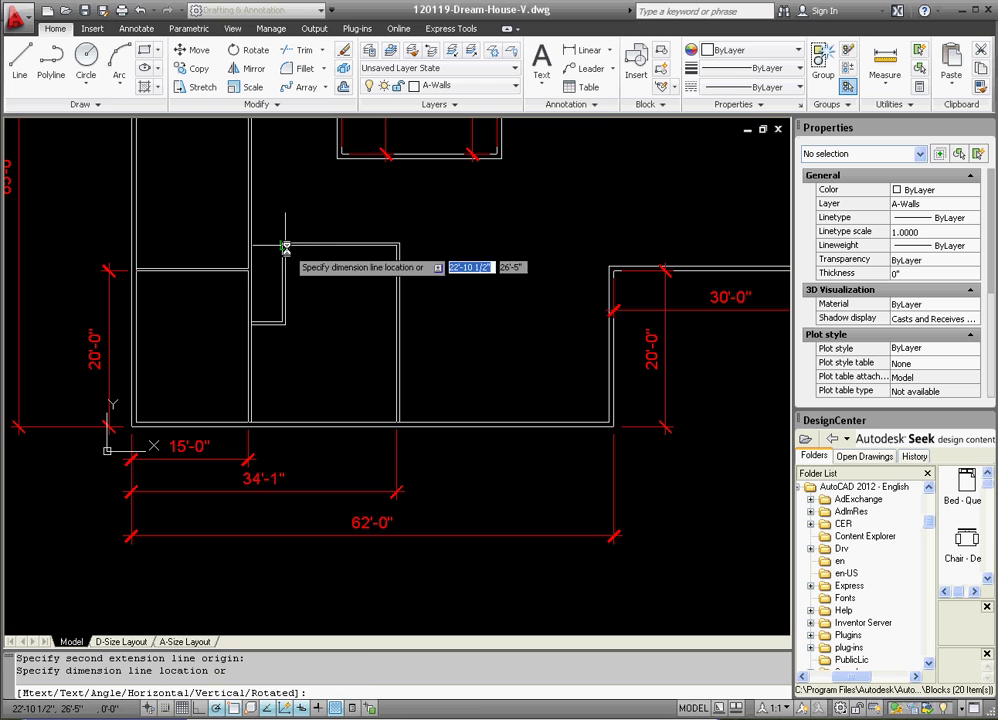
left_click(73, 281)
key("Escape")
key("Escape")
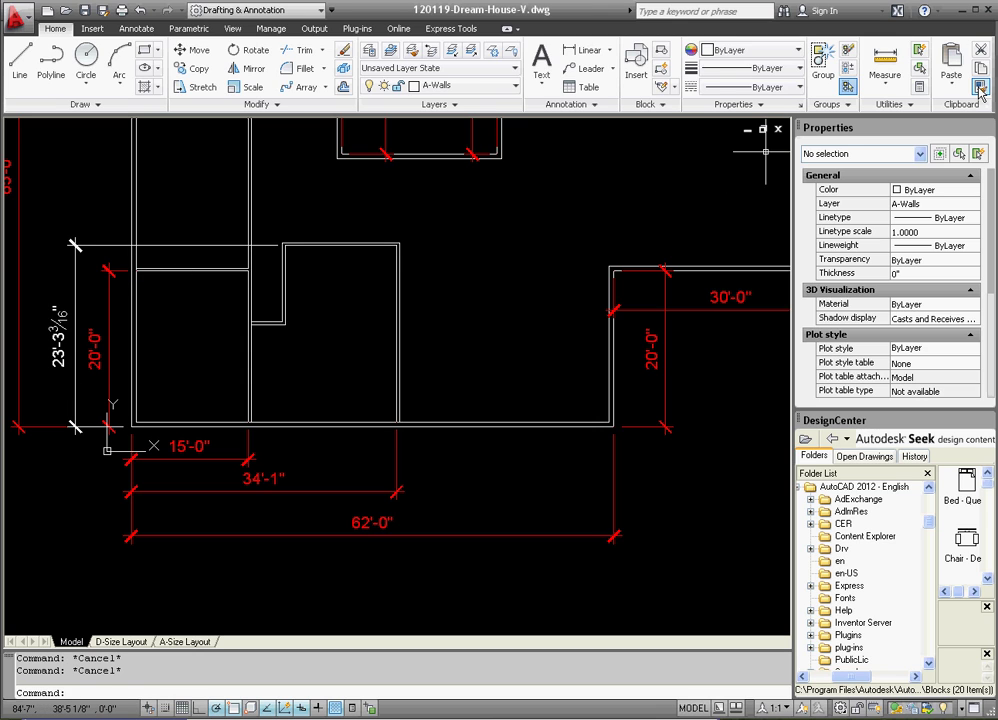
Match the new vertical dimension's properties to the red 20'-0" dimension.
left_click(979, 88)
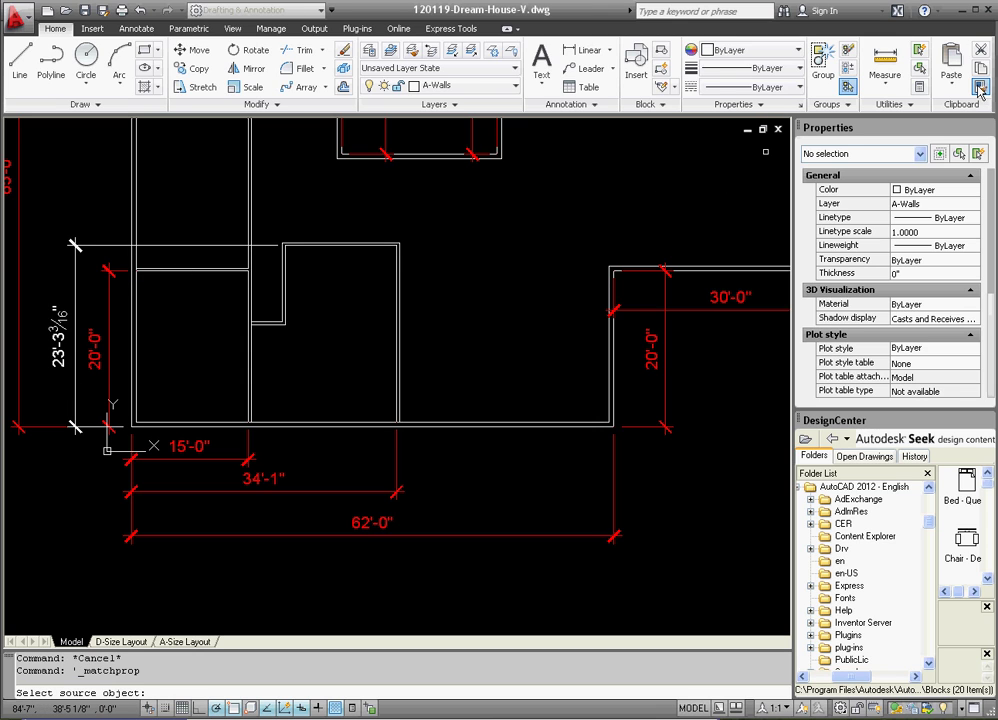
left_click(110, 316)
left_click(90, 298)
left_click(46, 244)
key("Escape")
key("Escape")
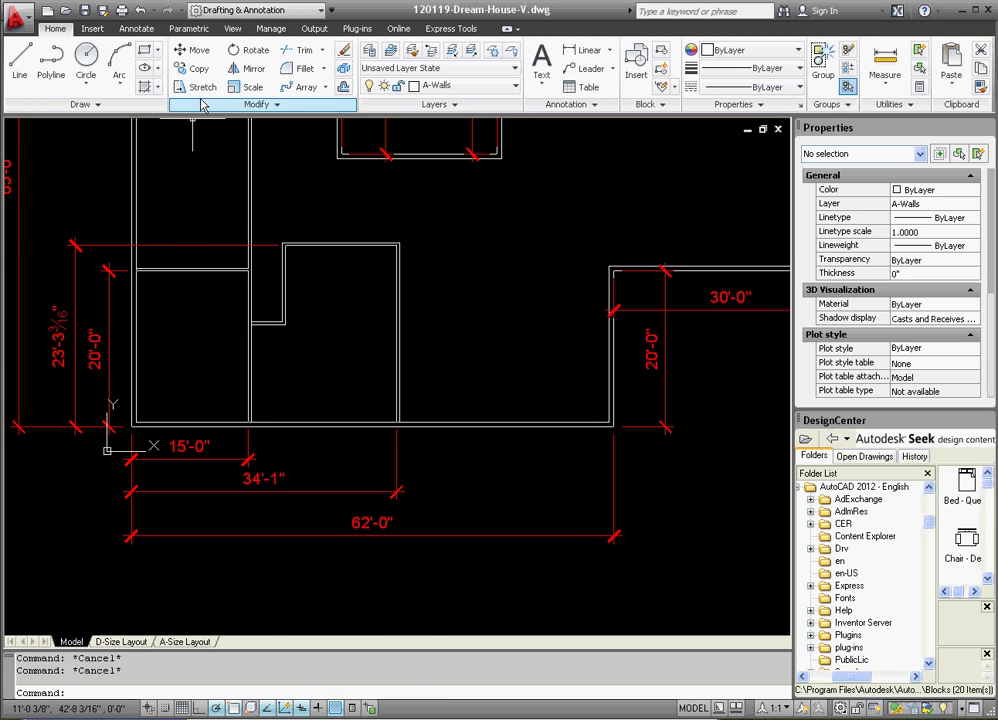
Stretch the room's top wall by 3/16" so the vertical dimension reads 23'-3".
left_click(199, 87)
left_click(436, 270)
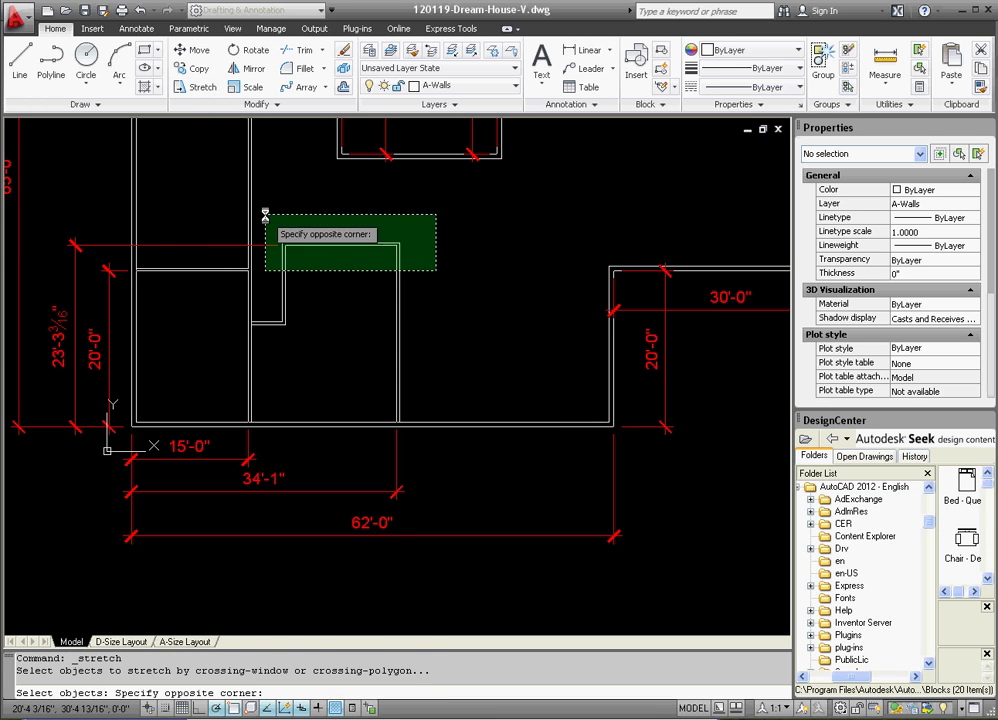
left_click(265, 215)
key("Return")
left_click(465, 223)
type("3/")
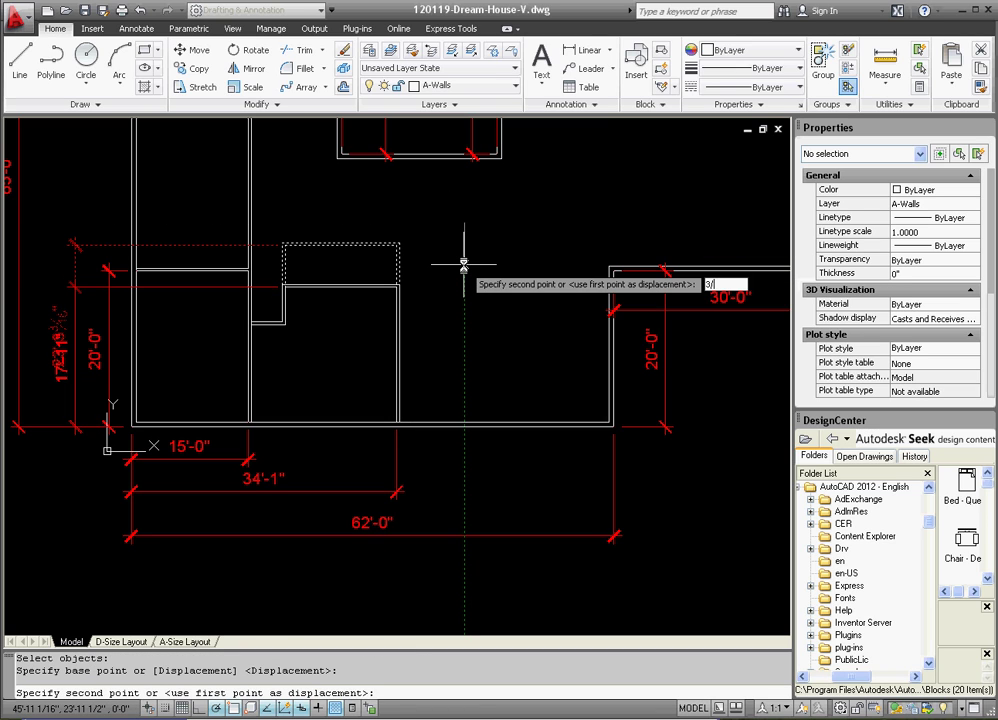
type("16")
key("Return")
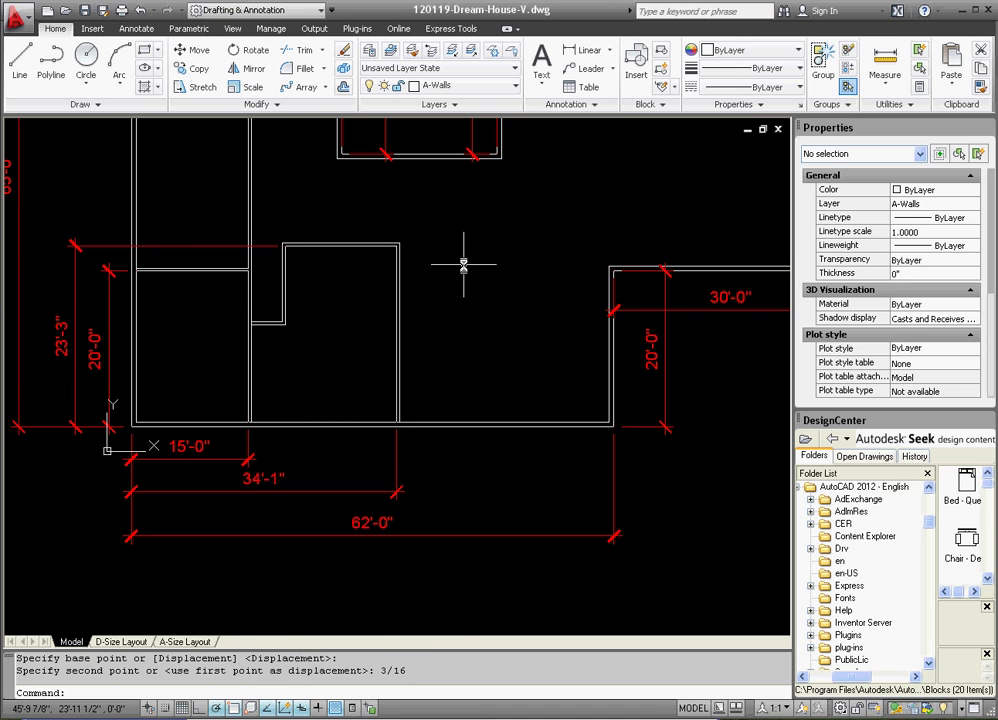
key("Escape")
key("Escape")
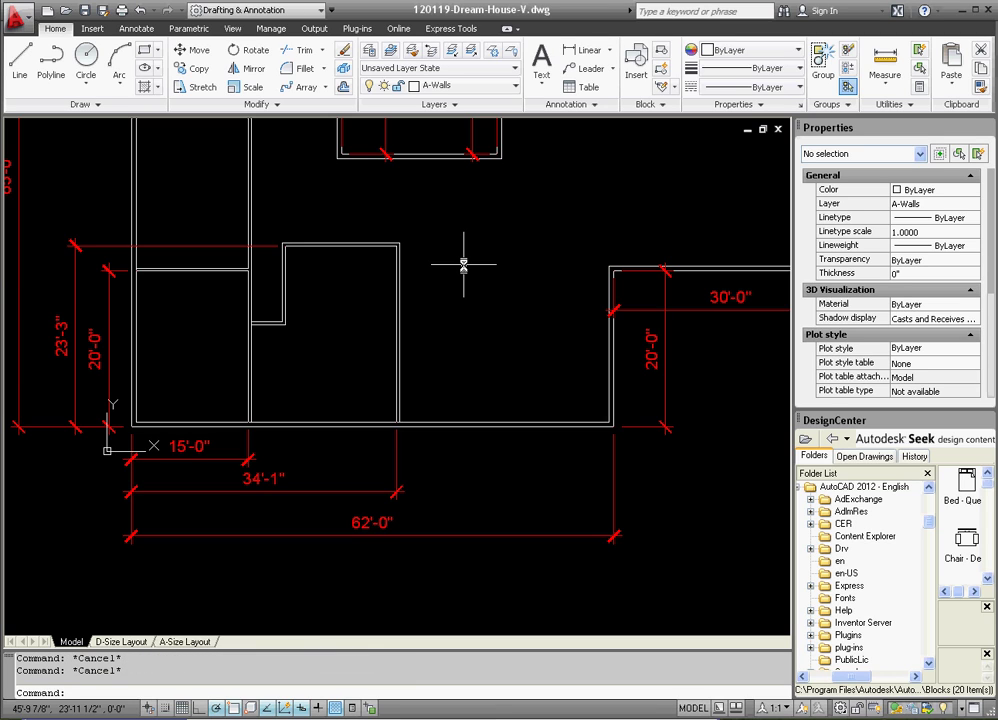